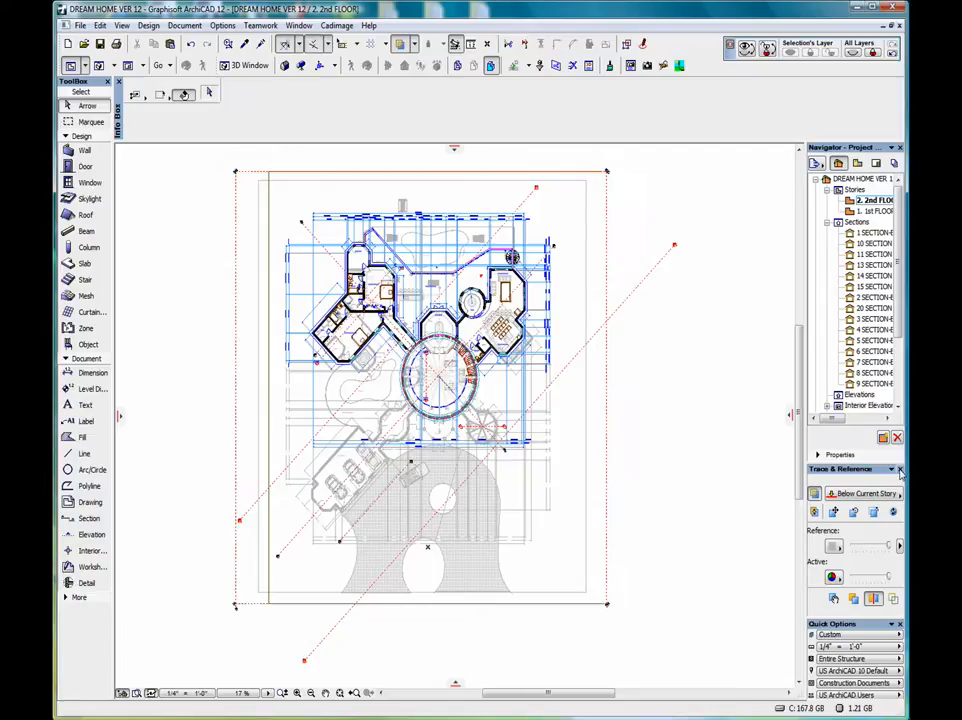
# Hide the Trace & Reference palette and bring it back through the trace options
pyautogui.click(900, 469)
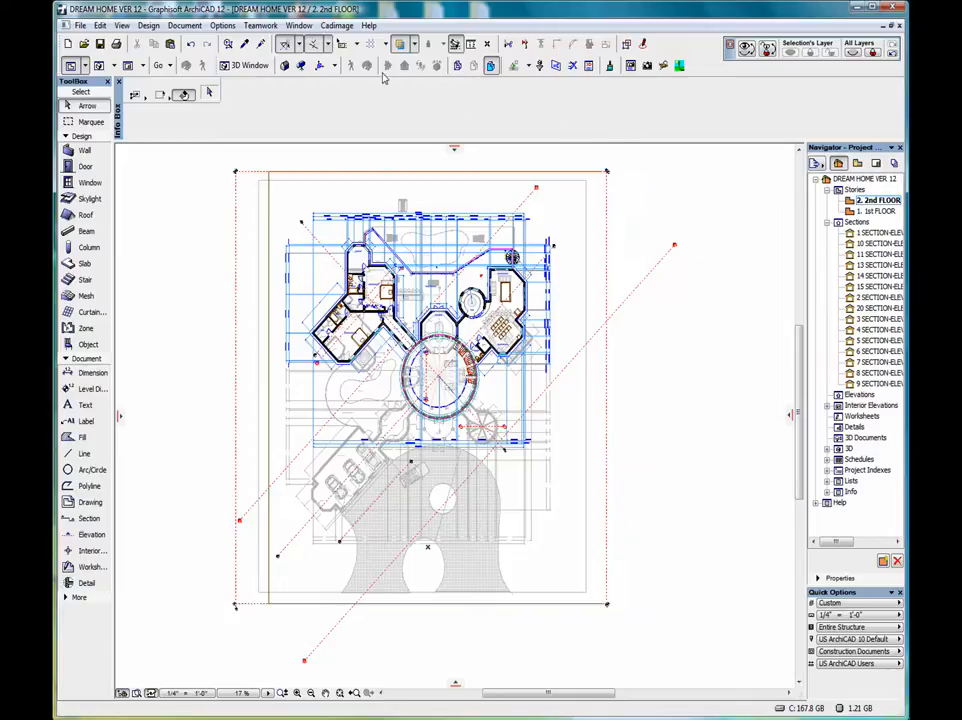
pyautogui.click(414, 46)
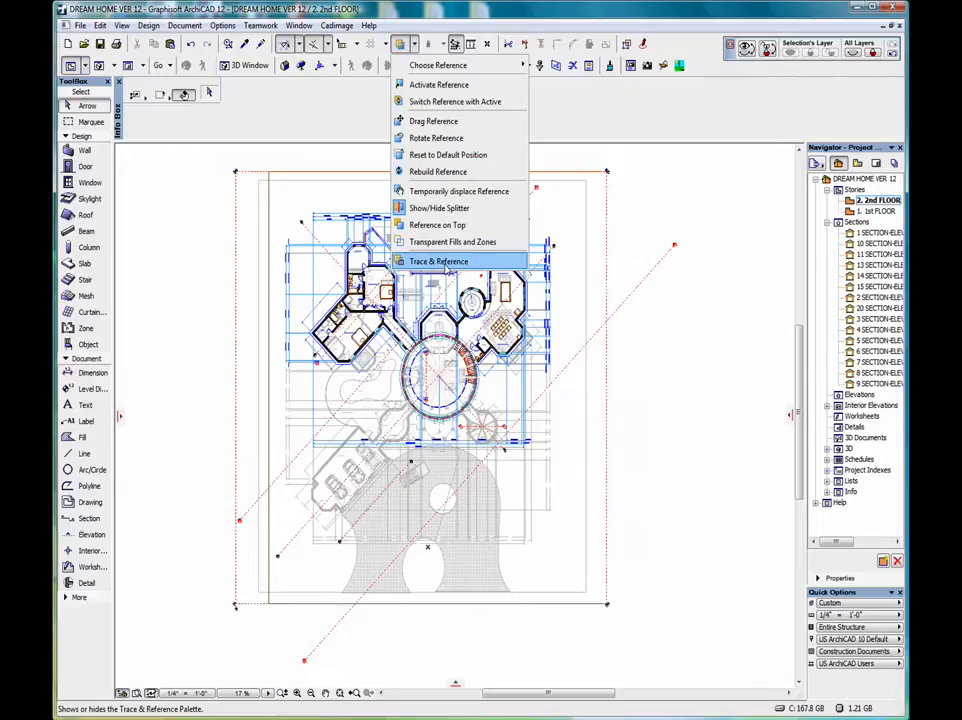
pyautogui.click(450, 262)
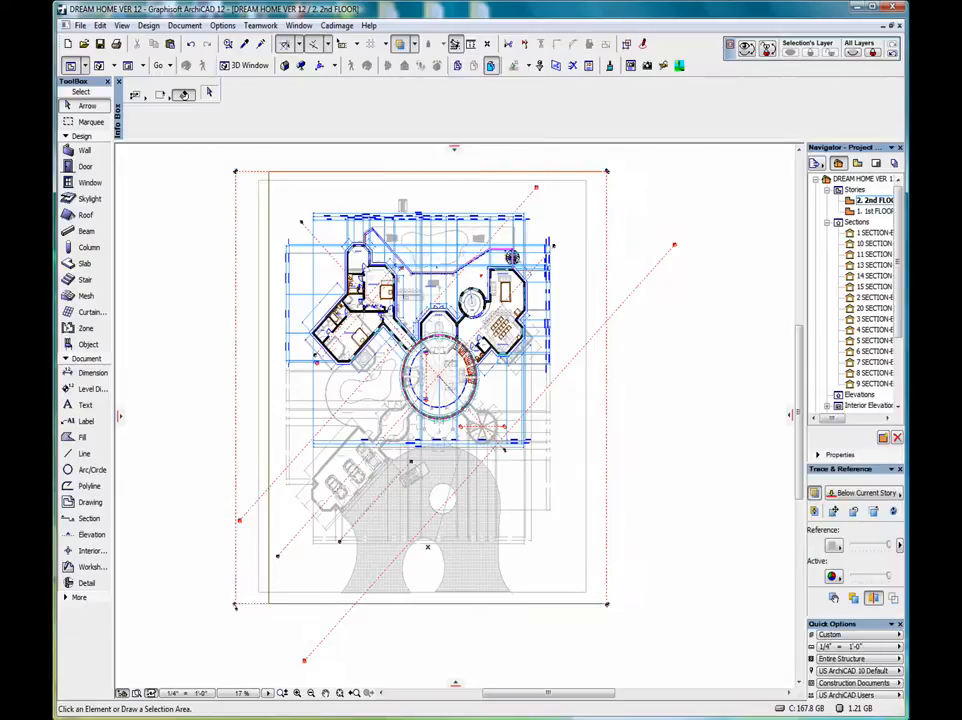
# Close the Trace & Reference palette again and restore it from the program's full list of palettes
pyautogui.click(900, 469)
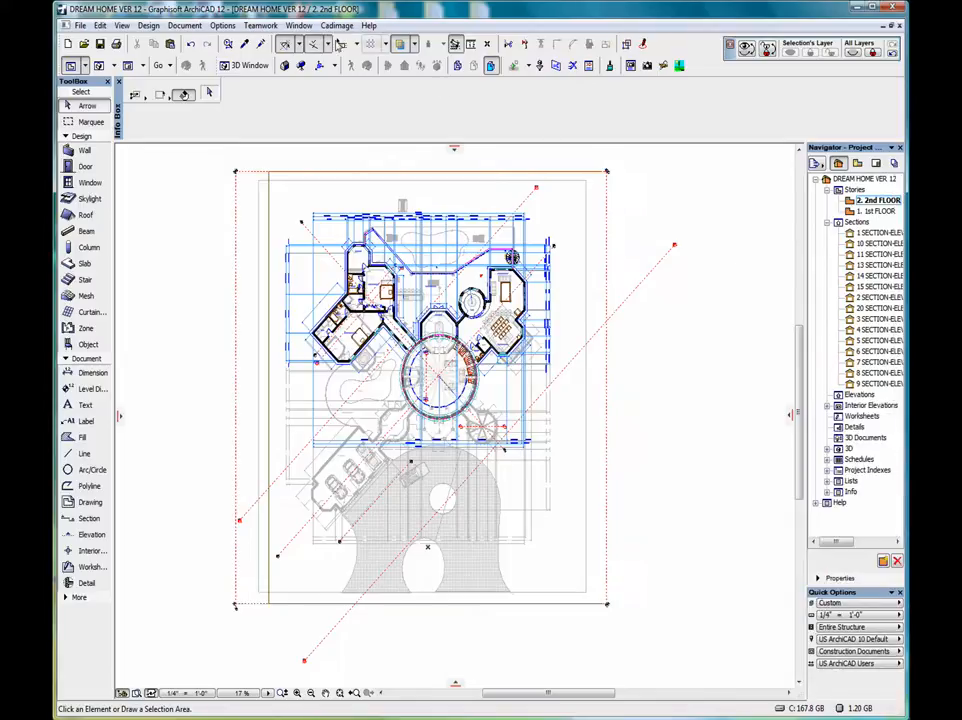
pyautogui.click(298, 26)
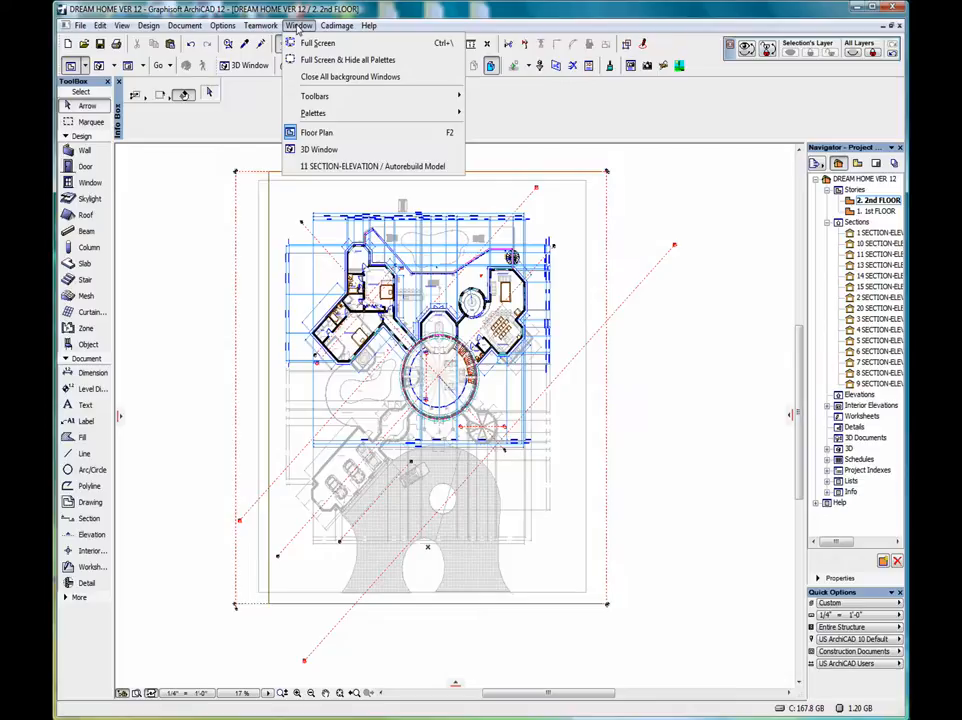
pyautogui.moveTo(344, 112)
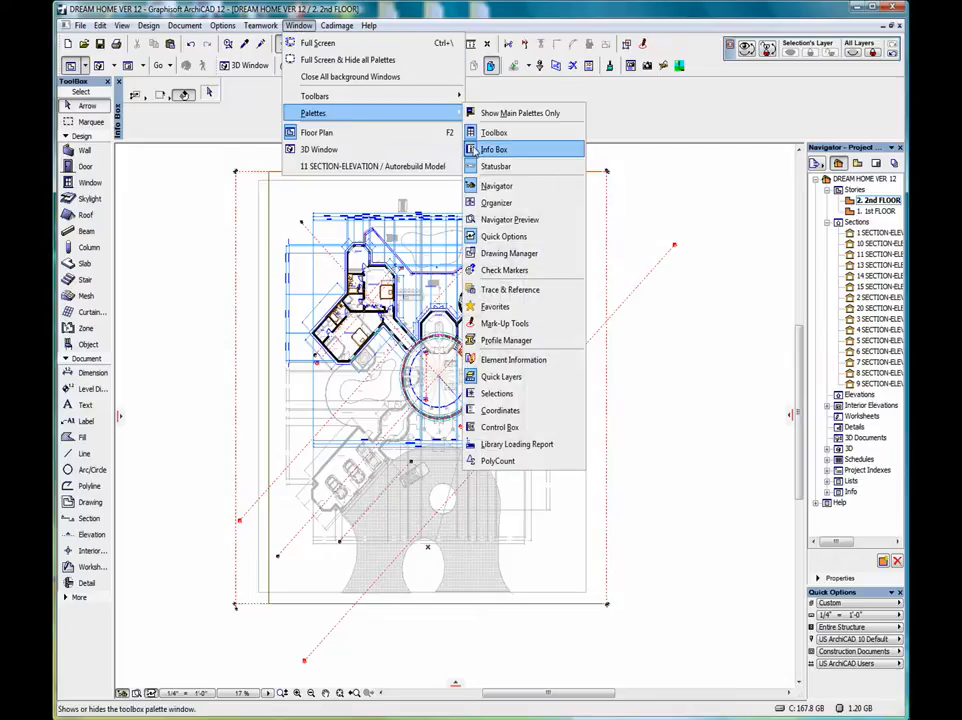
pyautogui.click(512, 290)
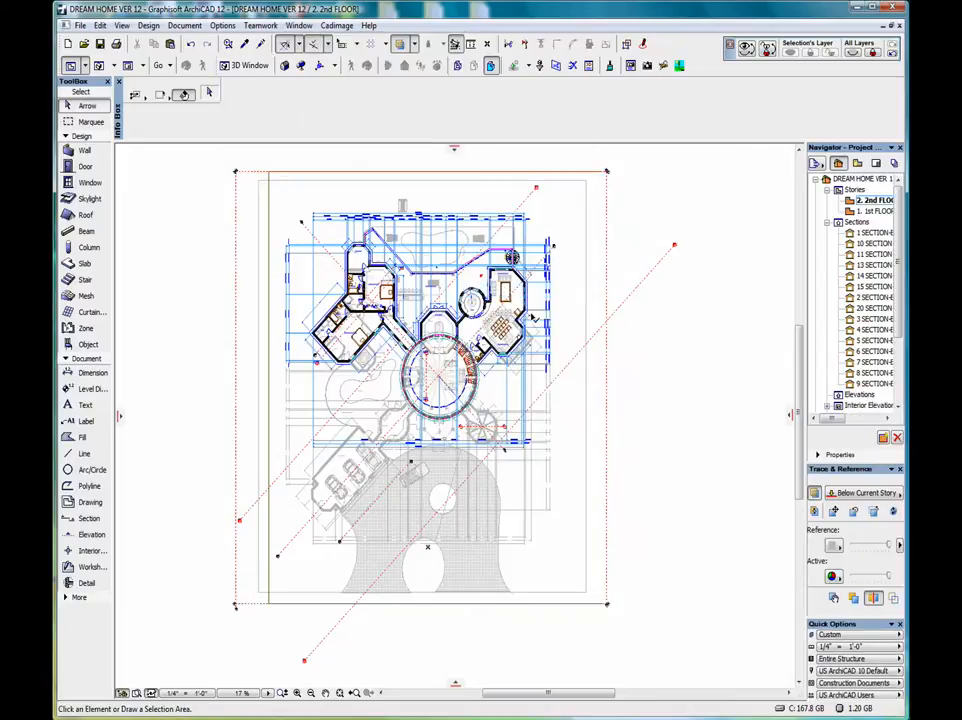
# Undock the Trace & Reference palette and float it over the empty drawing area beside the Navigator
pyautogui.moveTo(876, 469)
pyautogui.mouseDown()
pyautogui.moveTo(792, 471)
pyautogui.moveTo(702, 230)
pyautogui.moveTo(745, 156)
pyautogui.mouseUp()
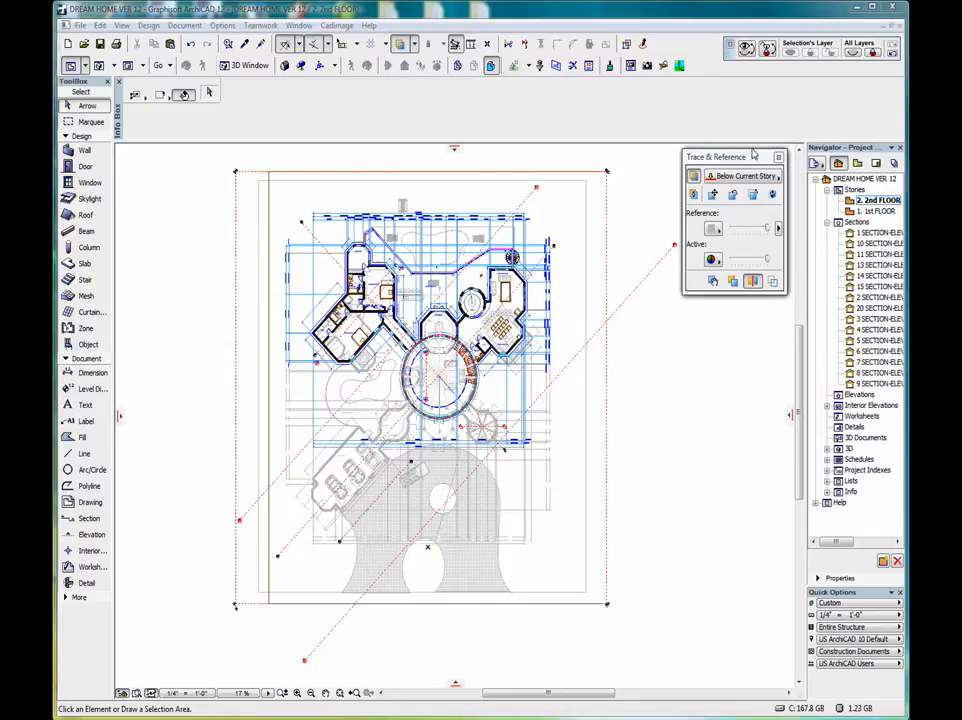
pyautogui.moveTo(755, 160); pyautogui.dragTo(754, 167)
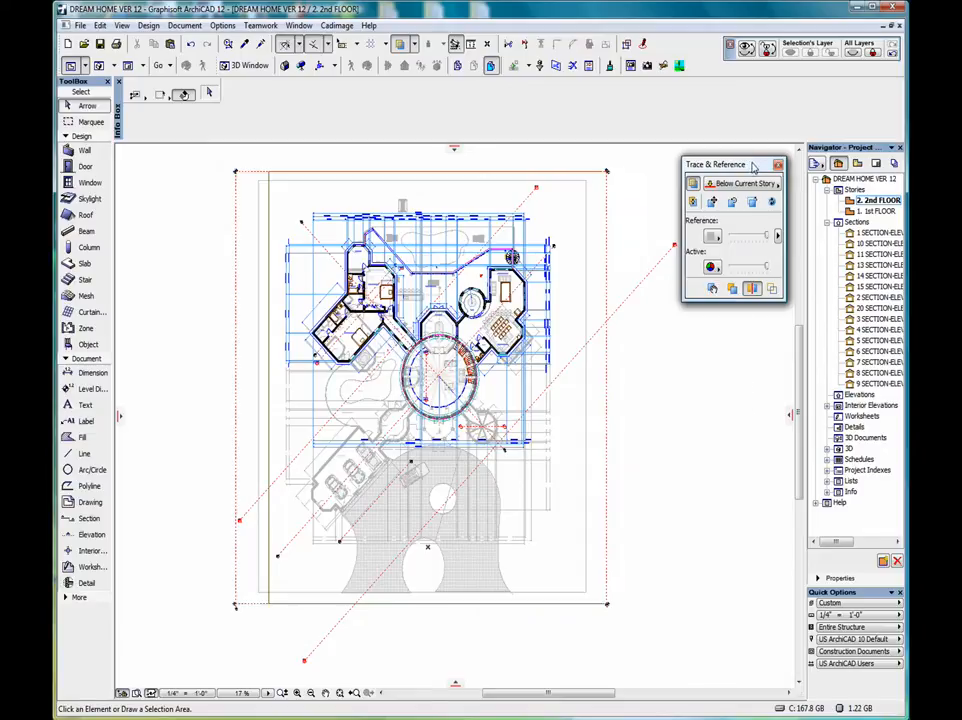
pyautogui.moveTo(754, 166); pyautogui.dragTo(763, 160)
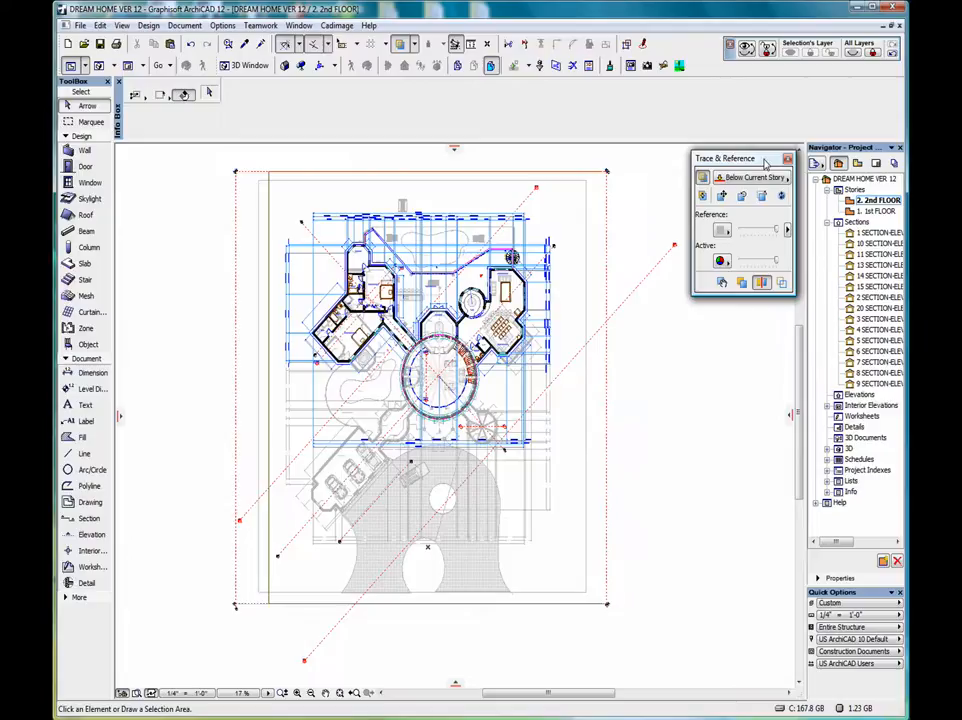
pyautogui.moveTo(762, 162); pyautogui.dragTo(745, 162)
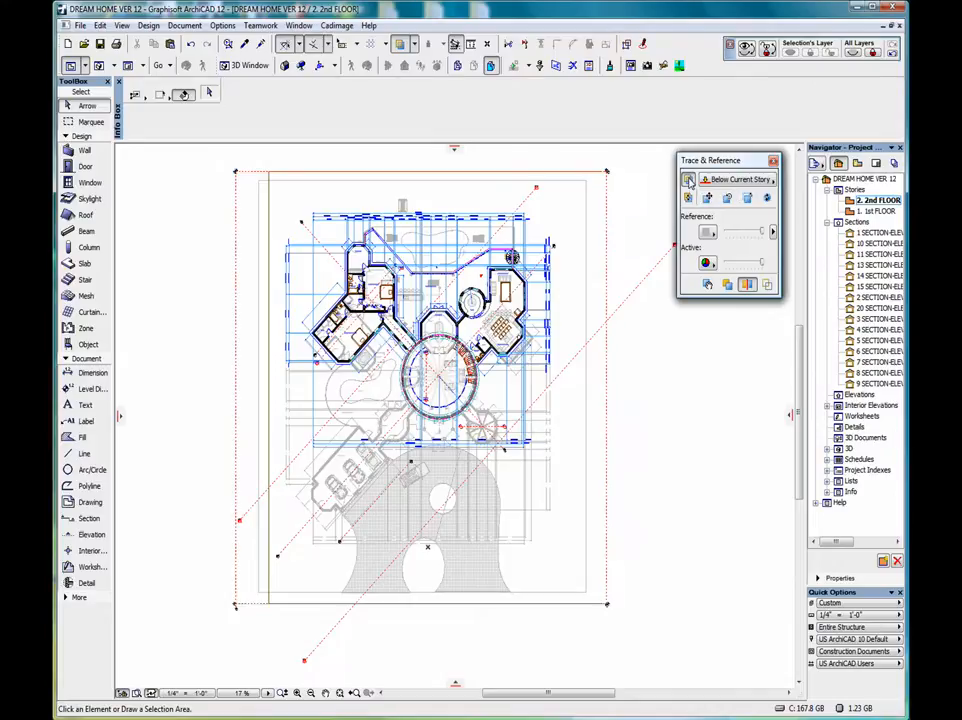
# Turn the trace of the story below off and back on
pyautogui.click(688, 181)
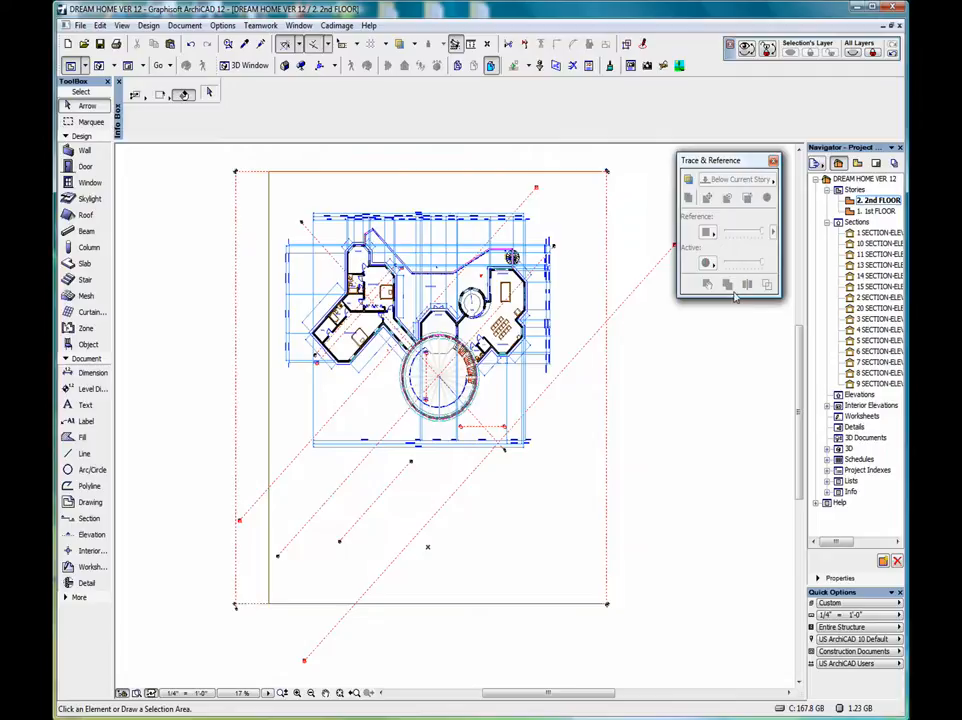
pyautogui.click(688, 181)
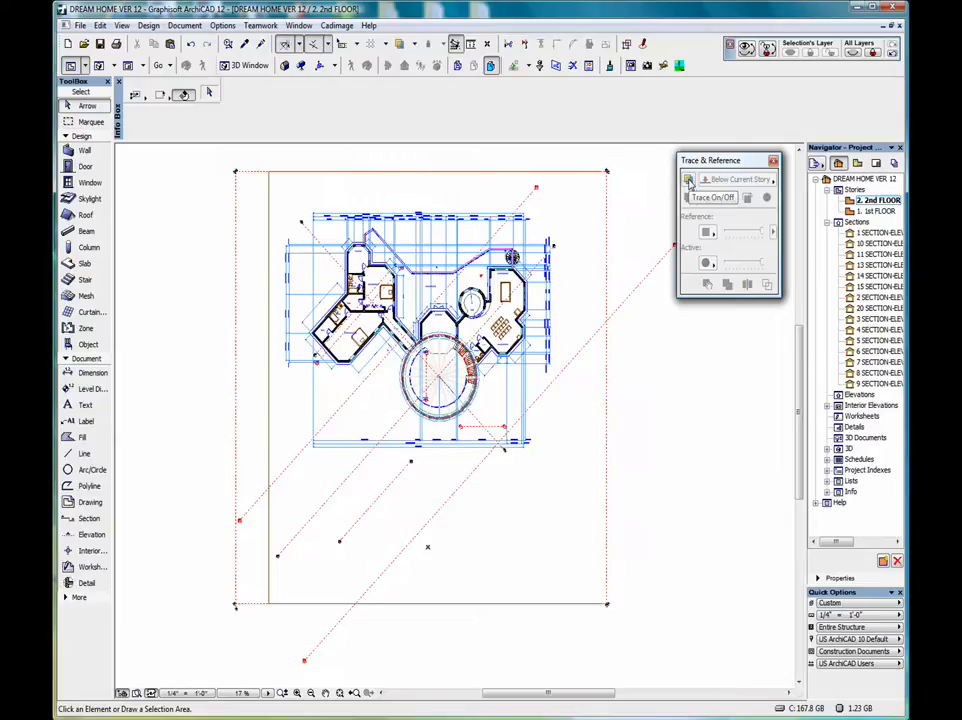
pyautogui.click(688, 180)
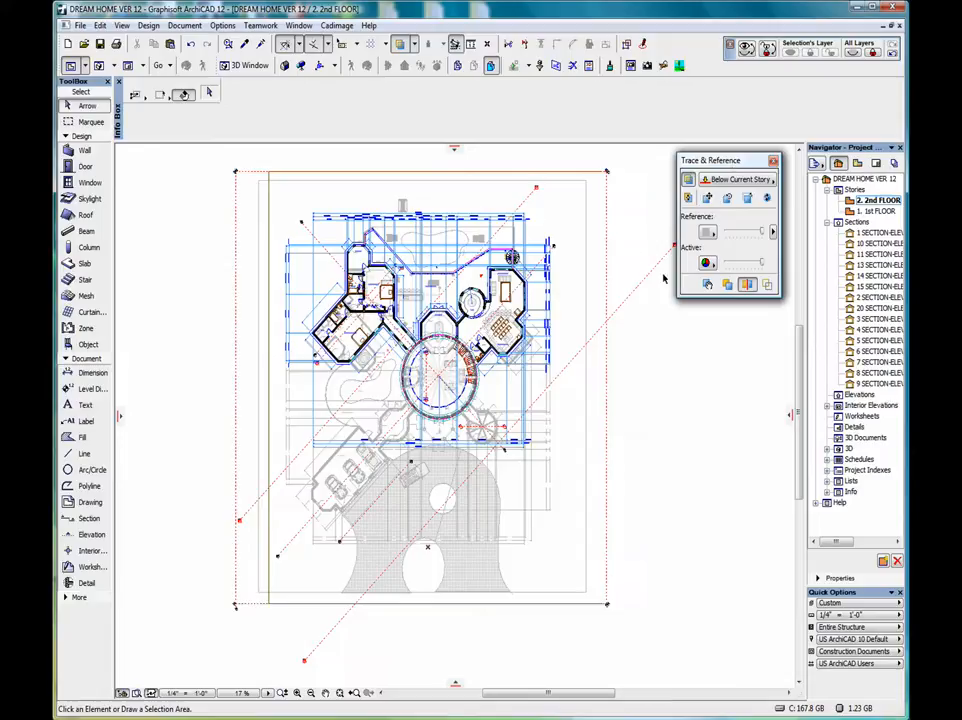
# Show 1 SECTION-ELEVATION as the trace reference under the 2nd floor plan and review the available reference choices
pyautogui.click(735, 181)
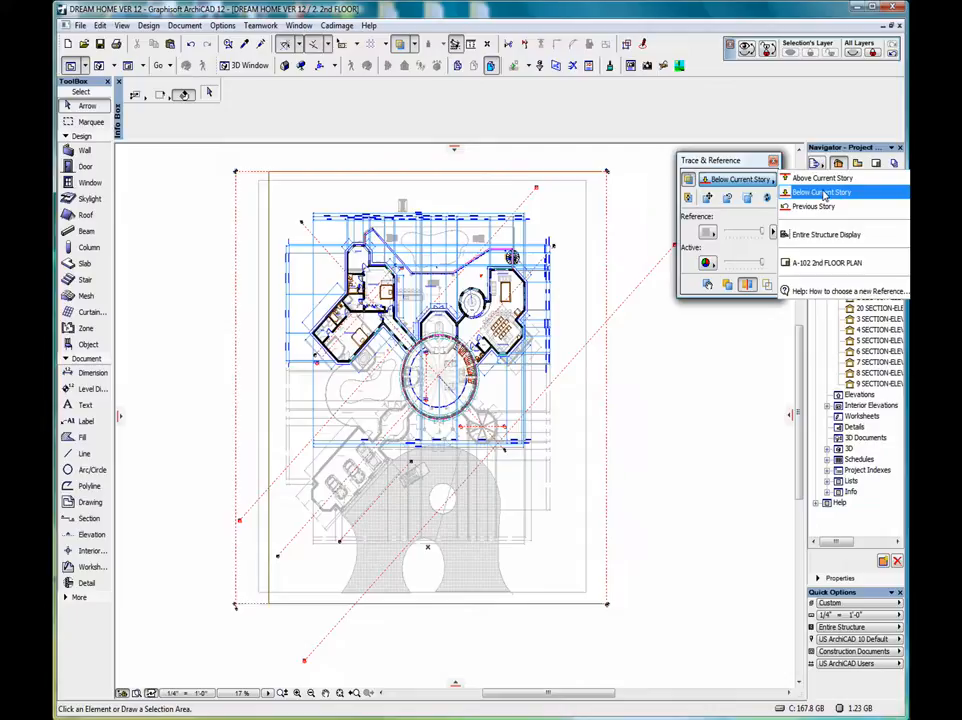
pyautogui.click(880, 335)
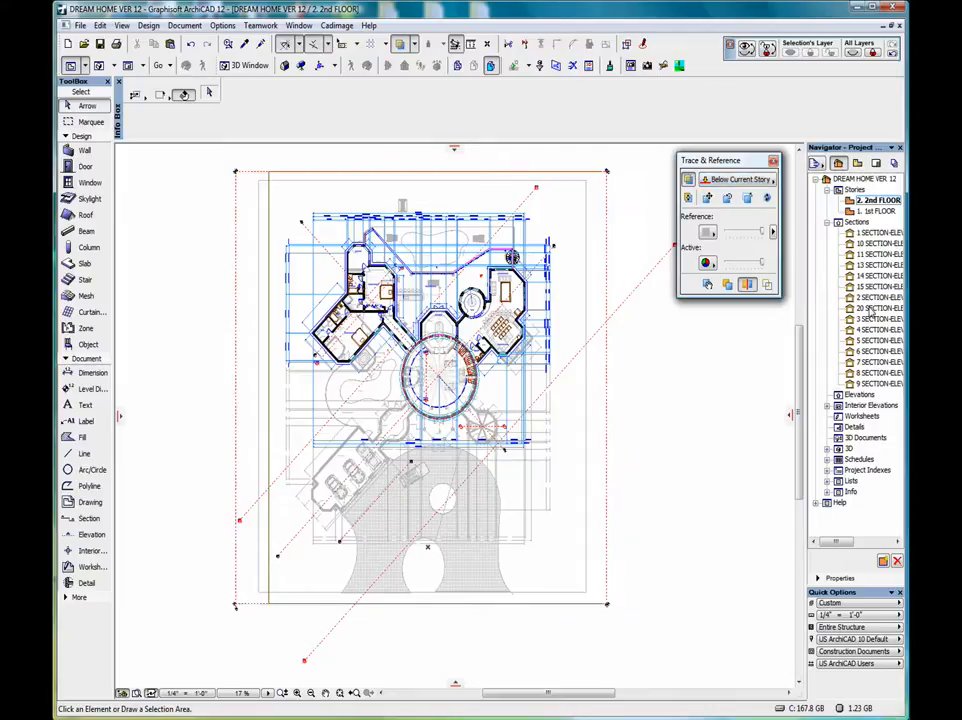
pyautogui.rightClick(868, 237)
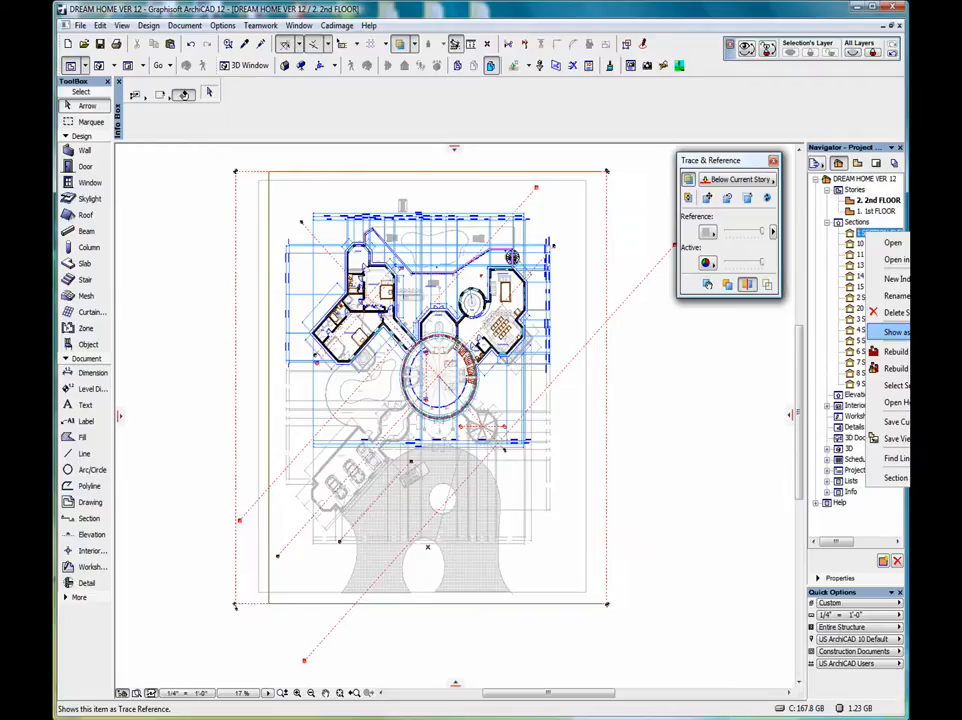
pyautogui.click(893, 331)
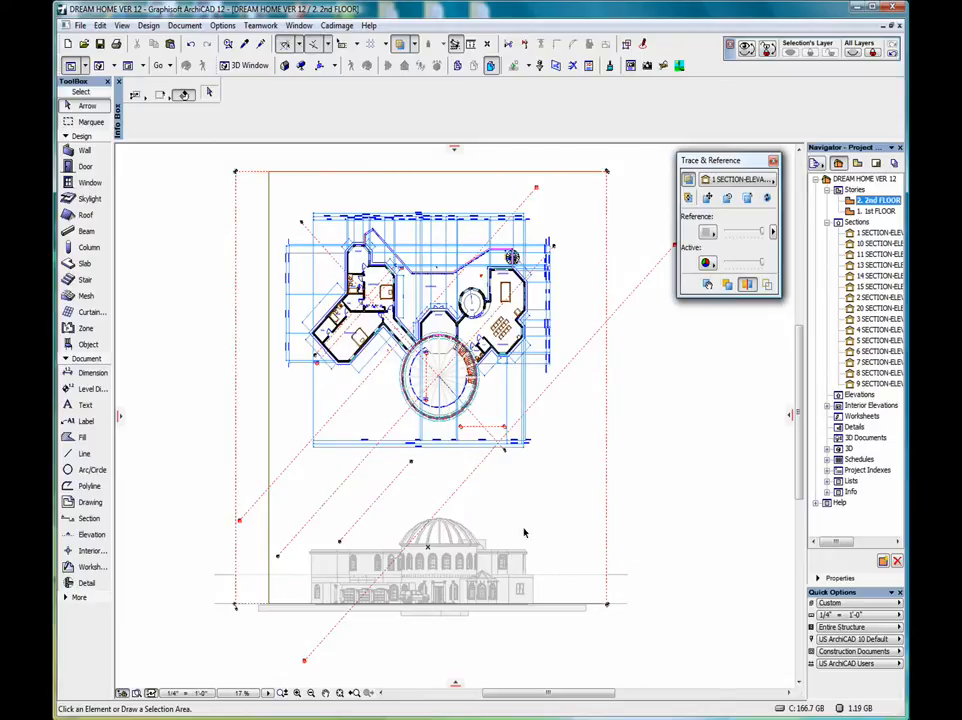
pyautogui.click(755, 183)
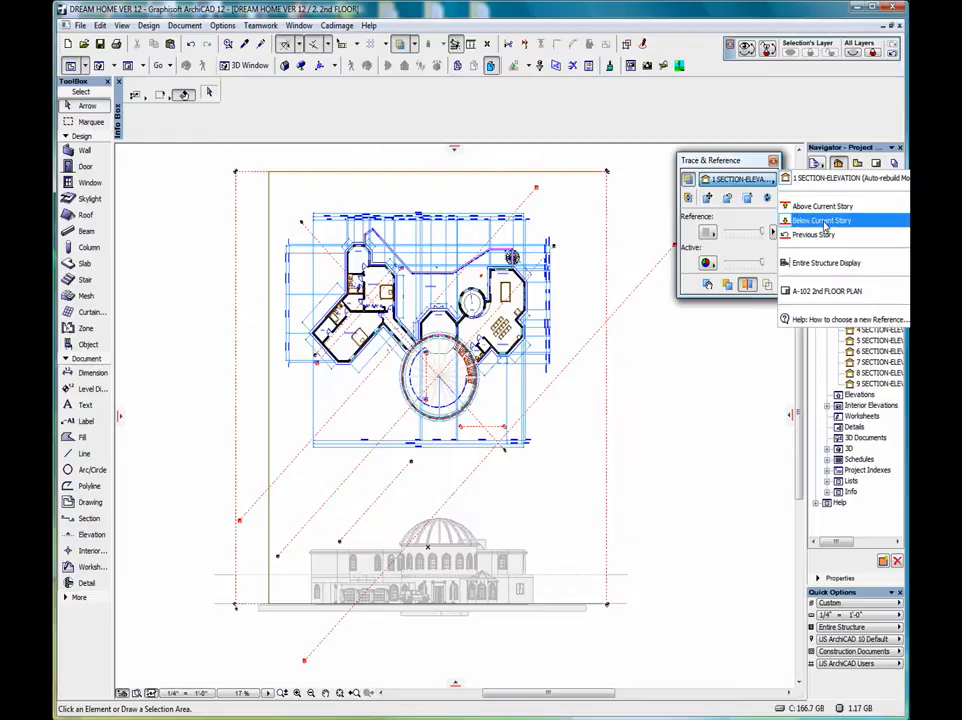
pyautogui.click(746, 182)
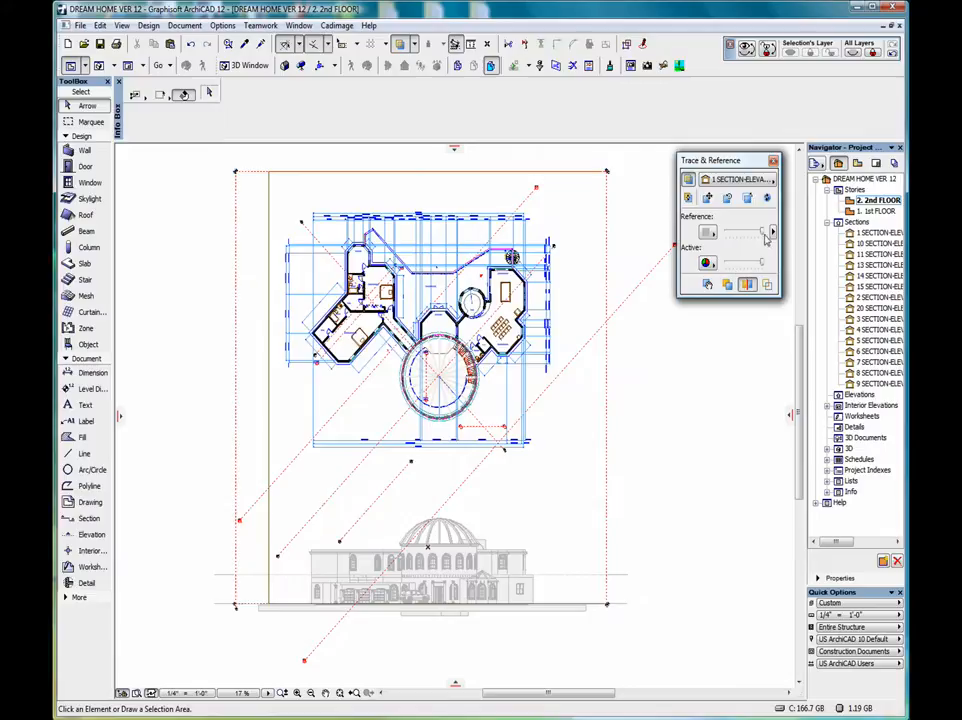
# Try the reference drawing in uniform red (R:255 G:0 B:0), and return it to its original colors
pyautogui.click(708, 234)
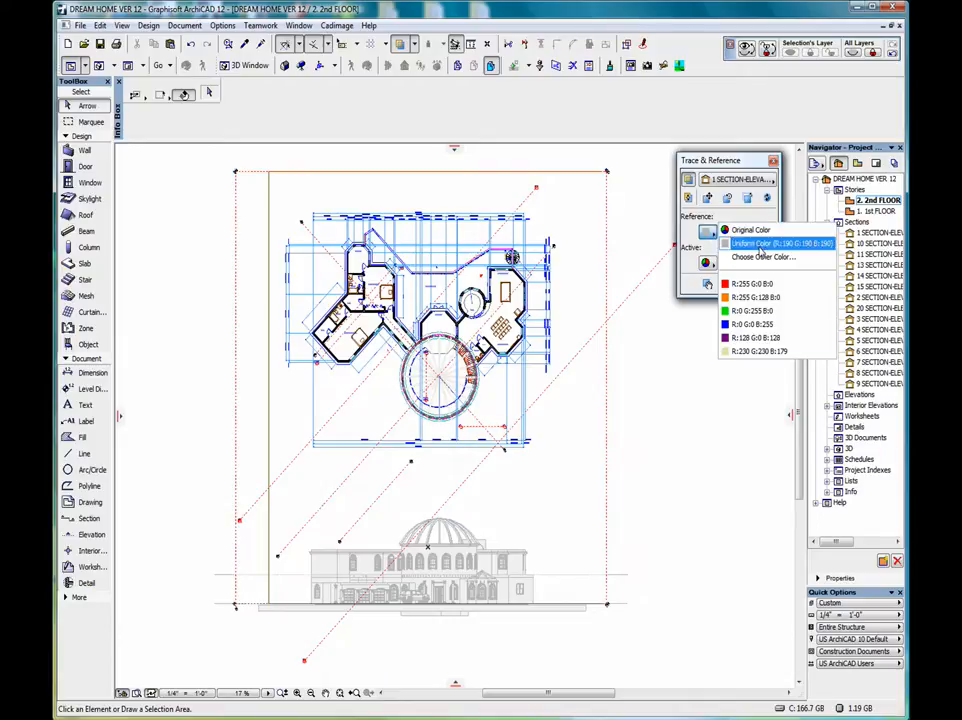
pyautogui.click(755, 286)
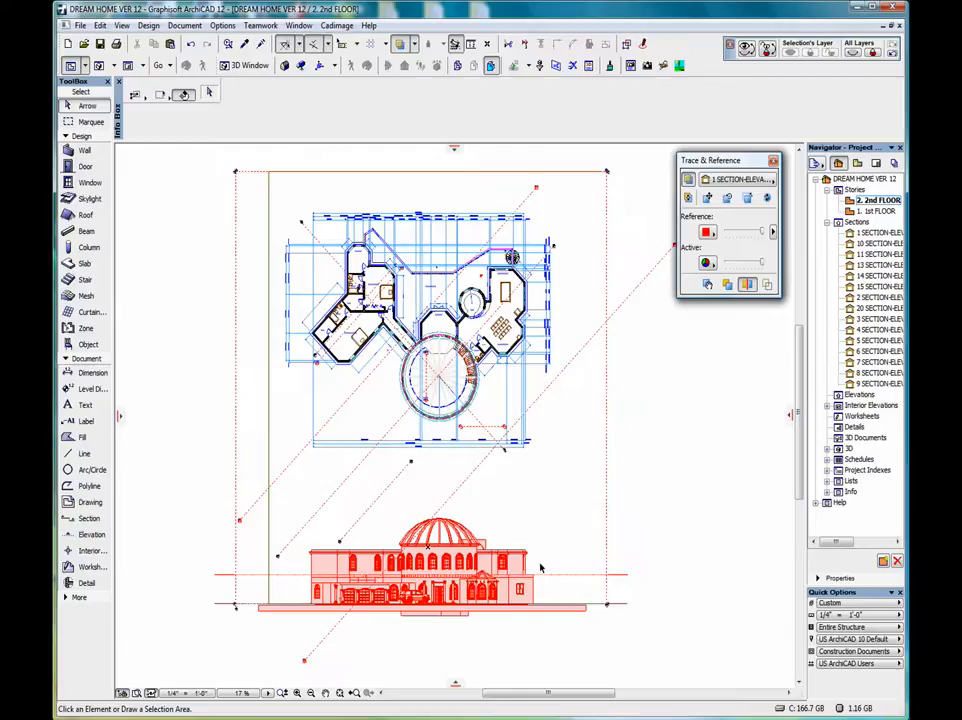
pyautogui.click(708, 231)
pyautogui.click(745, 231)
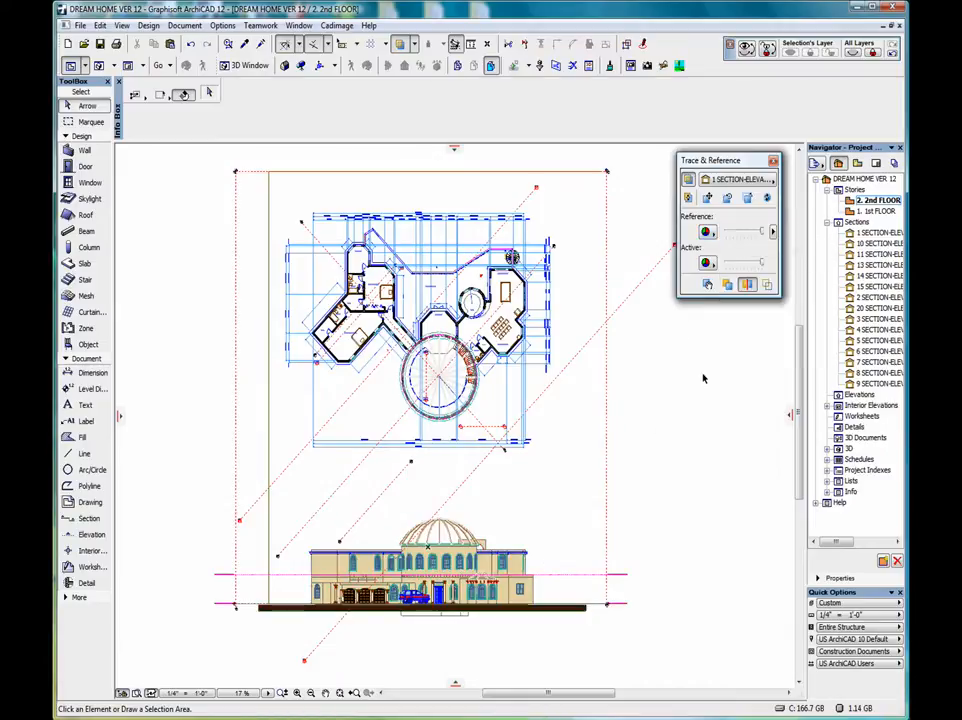
# Color the active floor plan uniform blue (R:0 G:0 B:255) and the section reference uniform red (R:255 G:0 B:0)
pyautogui.click(710, 262)
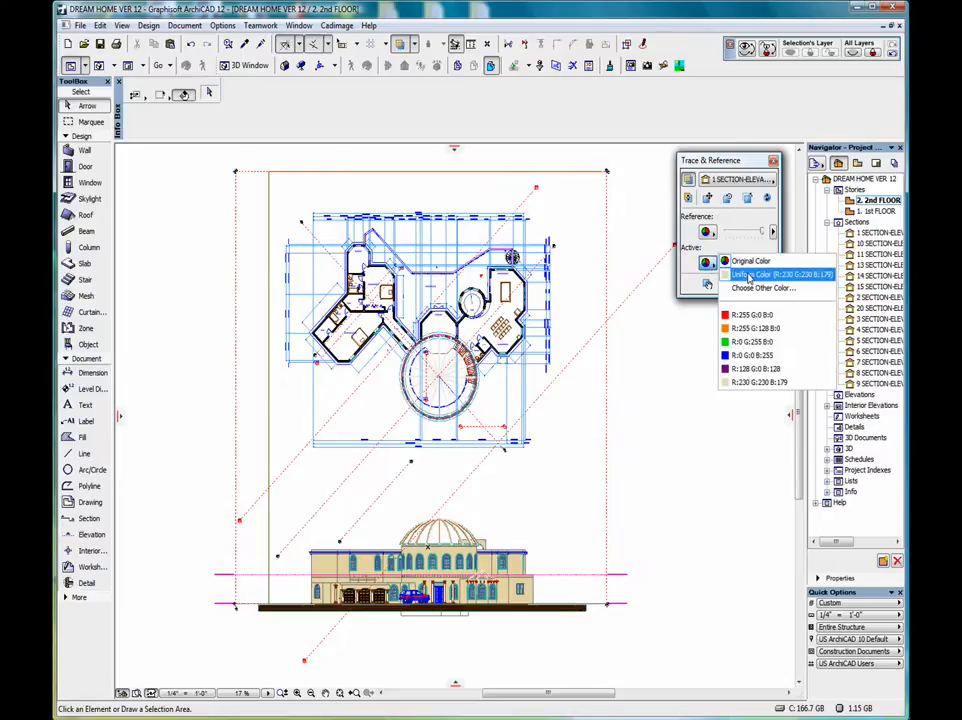
pyautogui.click(748, 357)
pyautogui.click(712, 232)
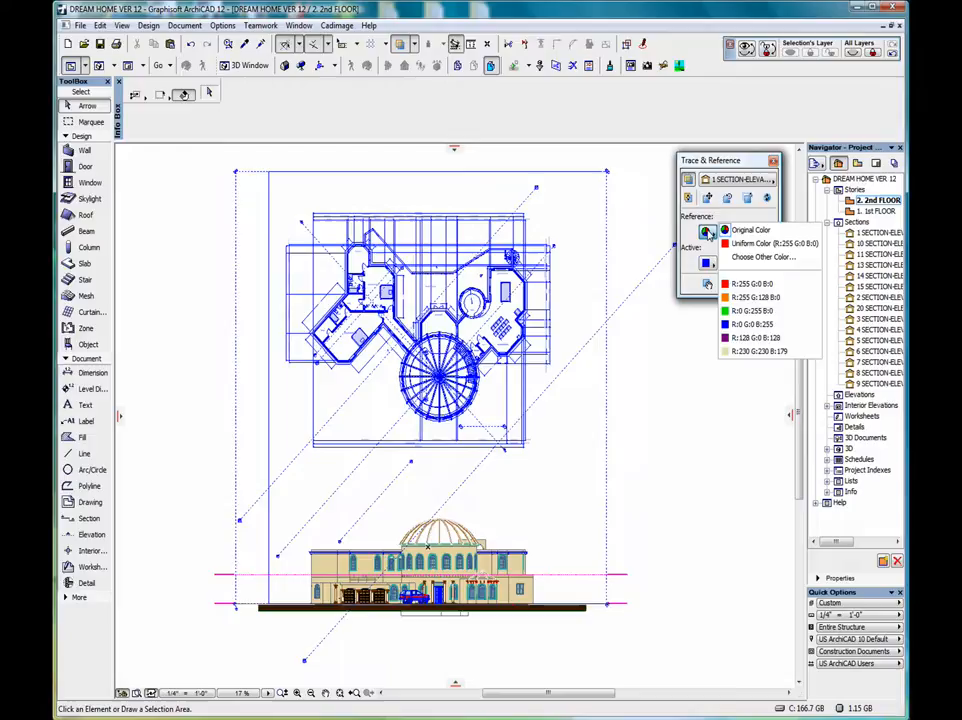
pyautogui.click(760, 246)
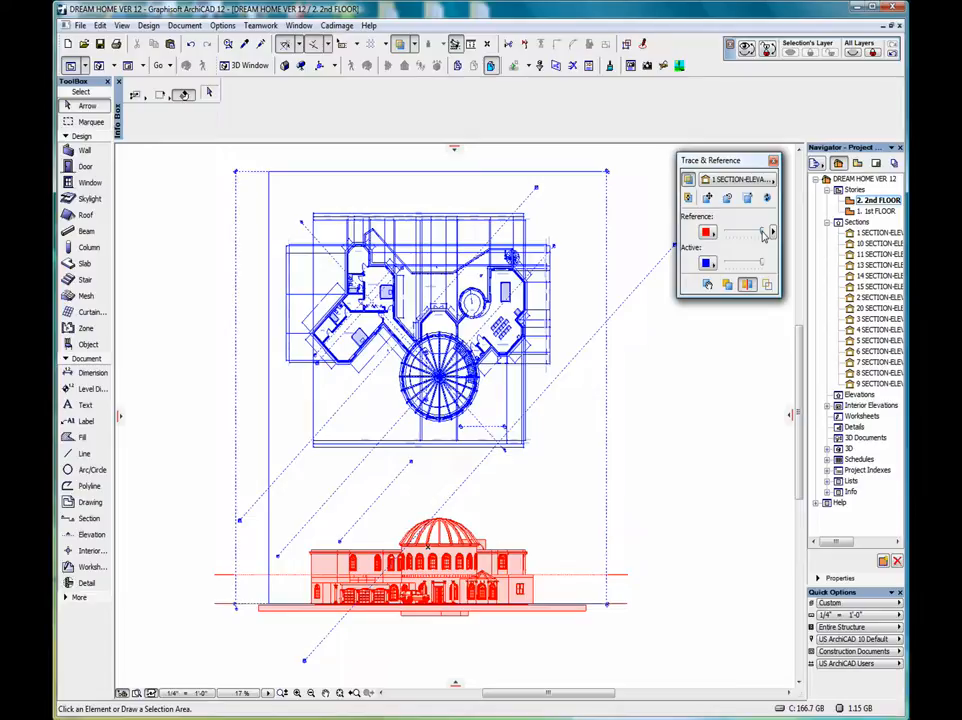
pyautogui.moveTo(764, 234)
pyautogui.mouseDown()
pyautogui.moveTo(726, 234)
pyautogui.moveTo(770, 235)
pyautogui.mouseUp()
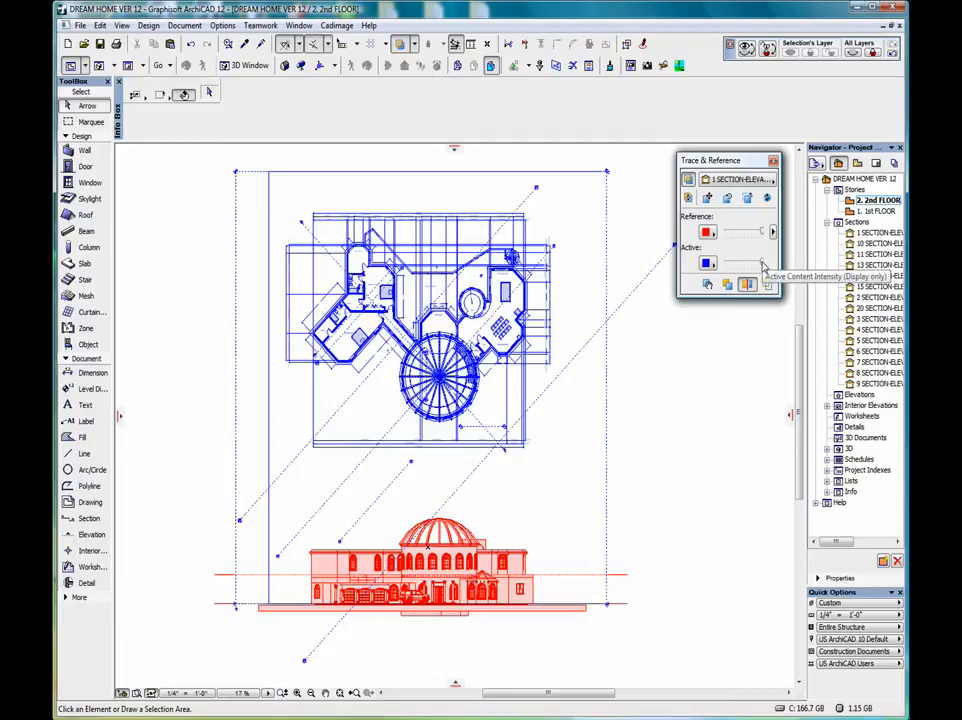
pyautogui.moveTo(762, 265)
pyautogui.mouseDown()
pyautogui.moveTo(727, 265)
pyautogui.moveTo(760, 264)
pyautogui.mouseUp()
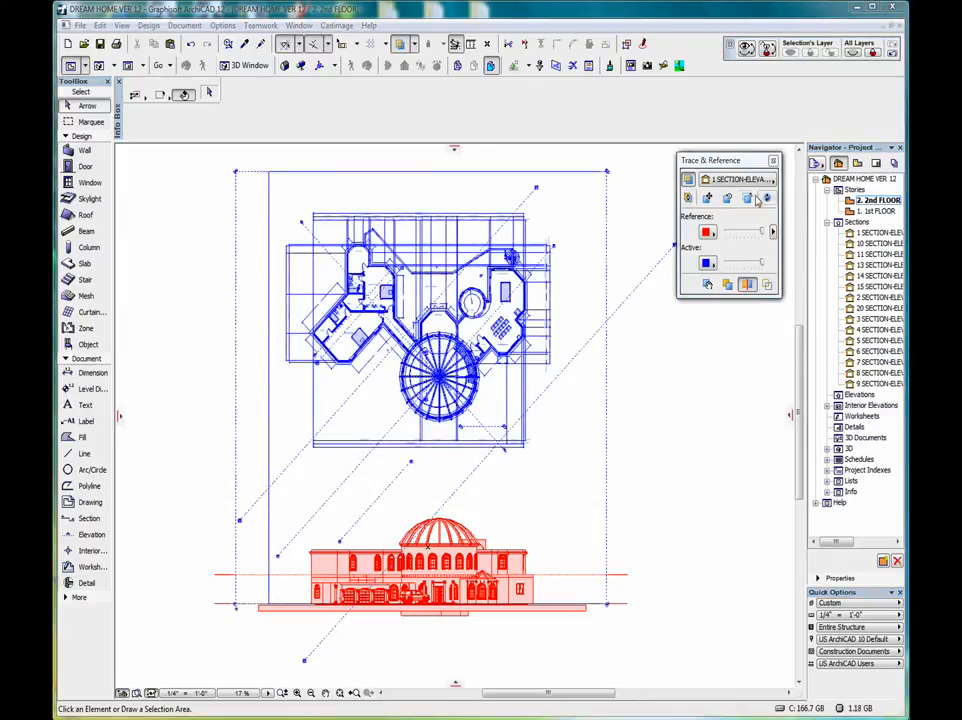
# Switch the reference with the active view to work in the section, and select and deselect a dome truss there
pyautogui.click(688, 199)
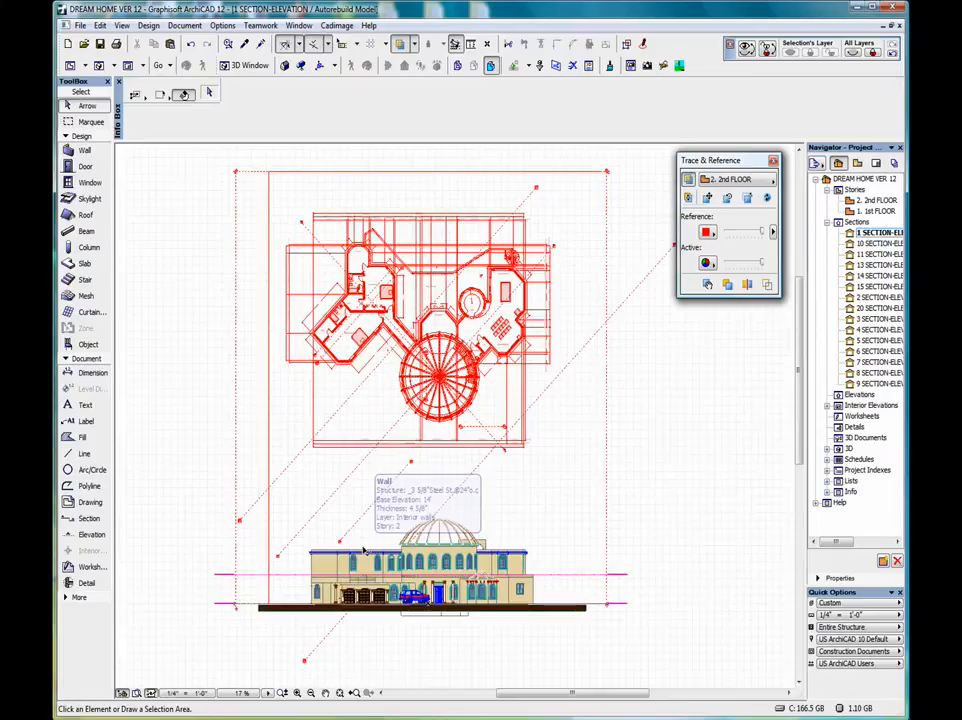
pyautogui.click(543, 518)
pyautogui.scroll(3, 543, 518)
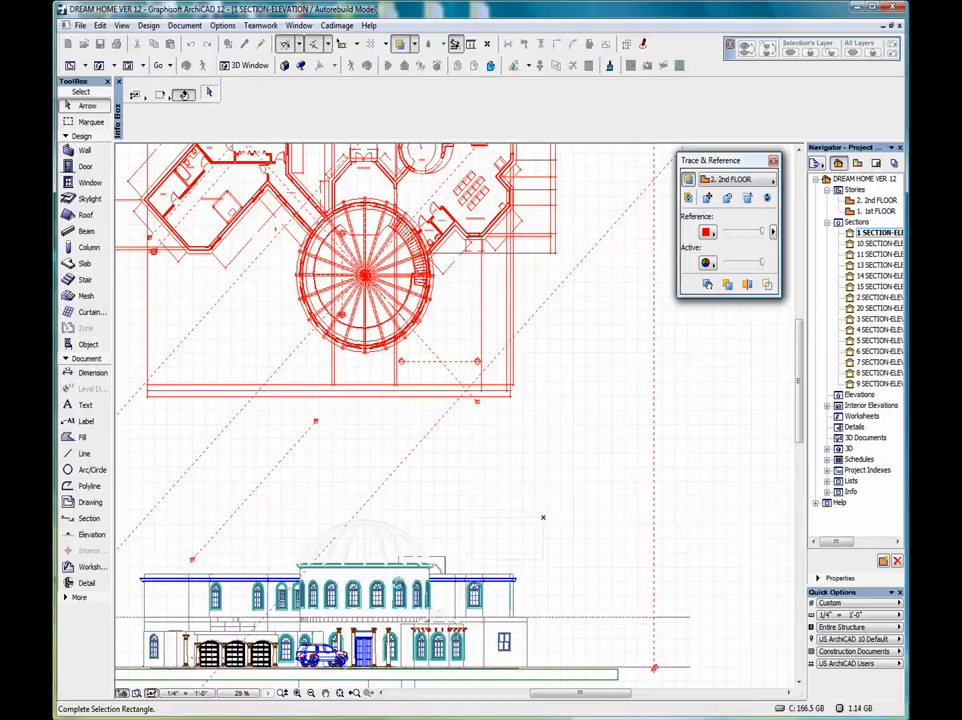
pyautogui.click(490, 492)
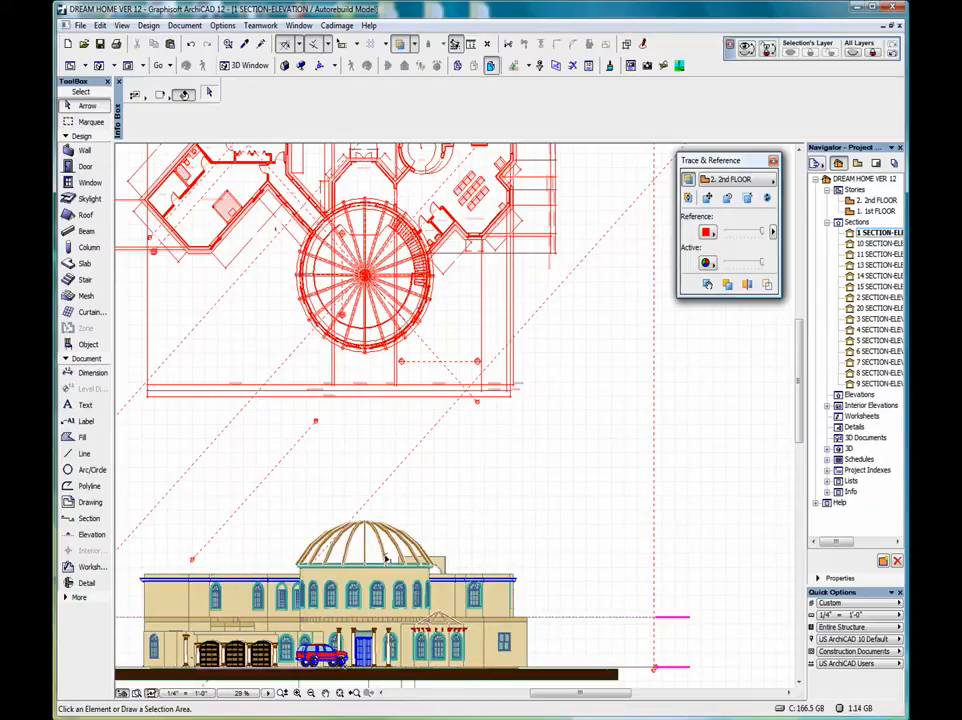
pyautogui.click(383, 556)
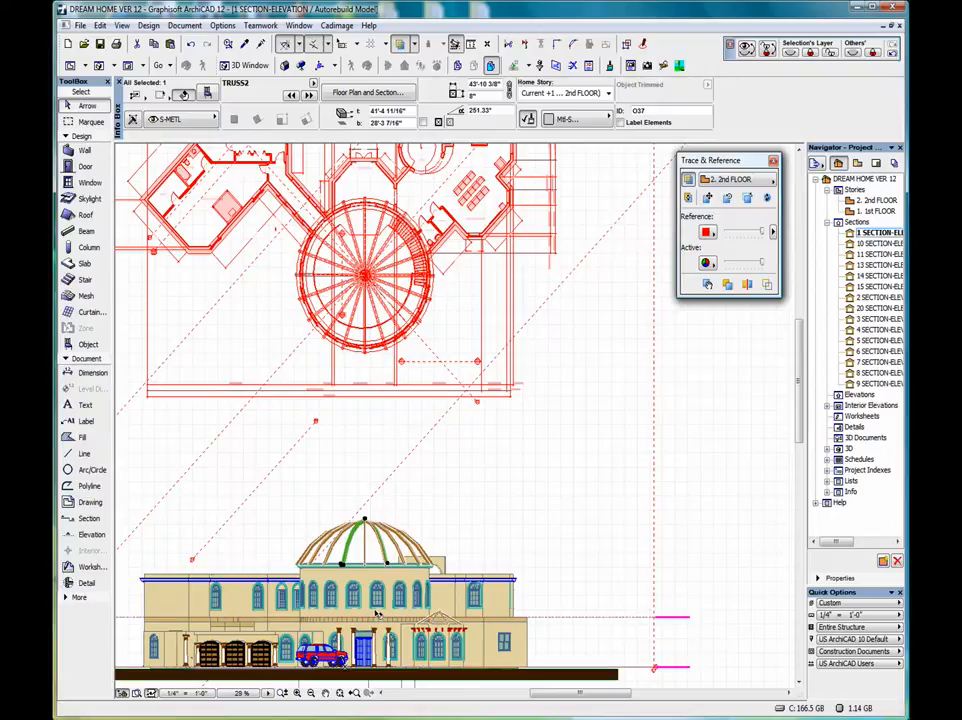
pyautogui.click(431, 276)
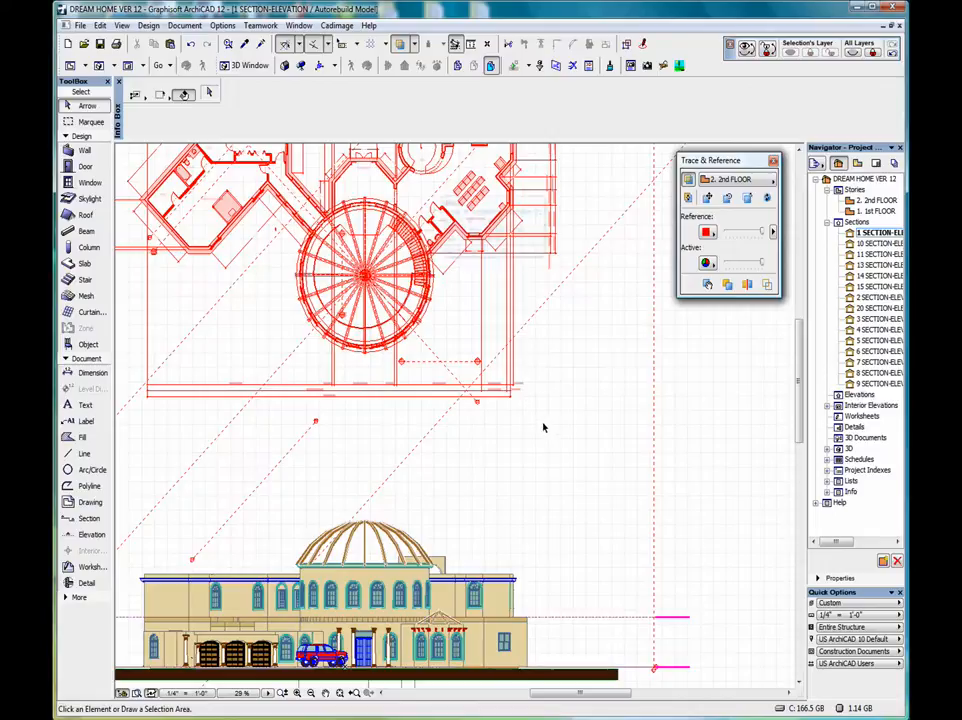
# Switch the reference and active views back so the 2nd floor plan is active over the section
pyautogui.click(340, 693)
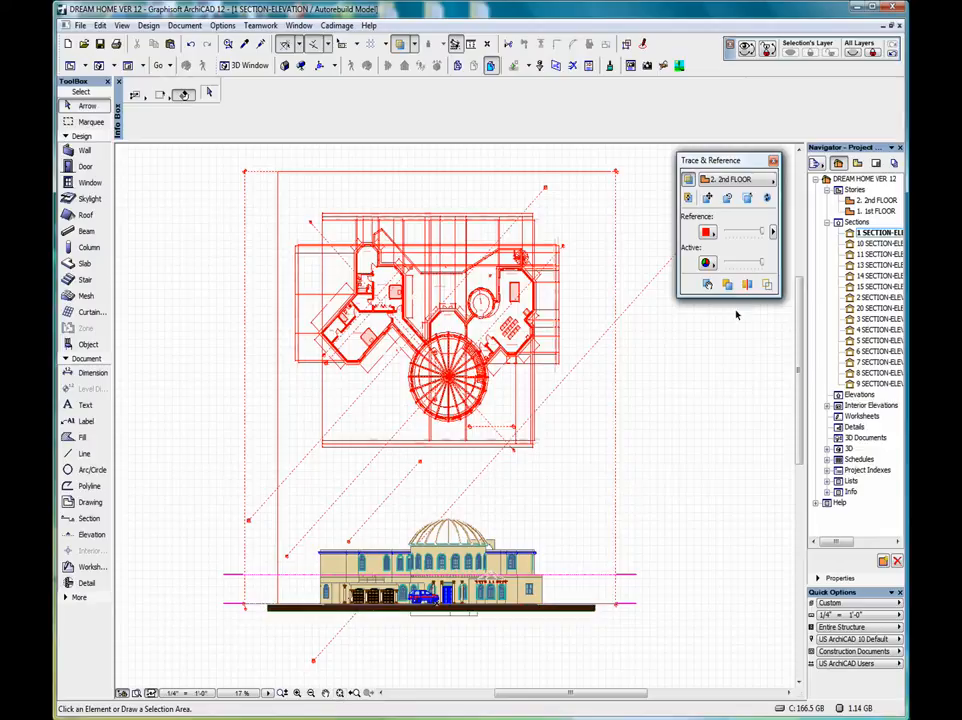
pyautogui.click(688, 198)
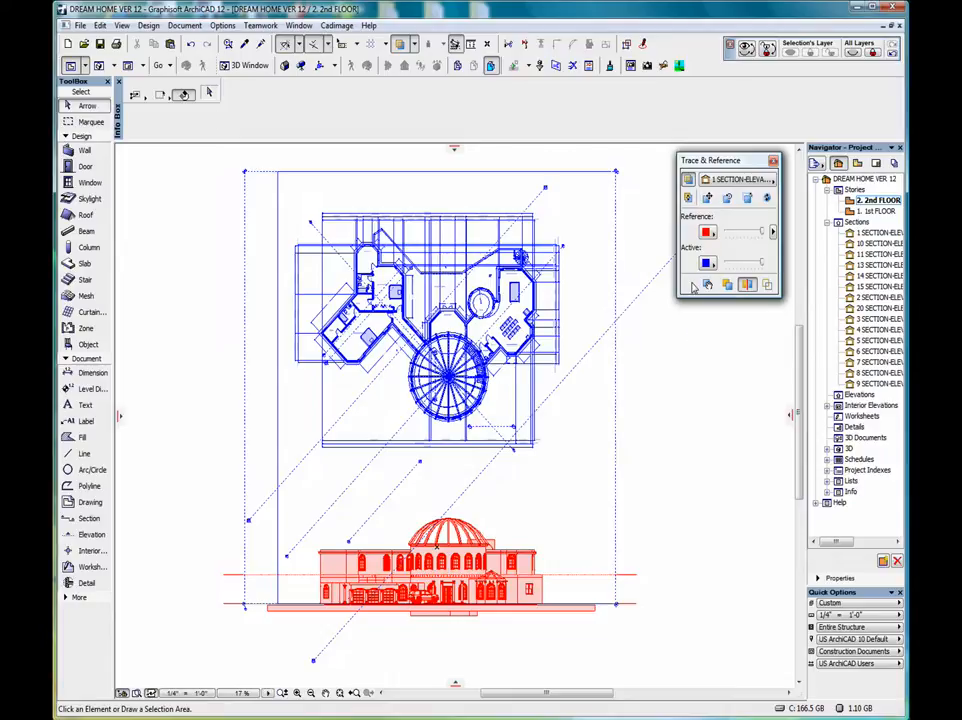
# Try dragging the section reference sideways beneath the 2nd floor plan, and undo the move
pyautogui.click(708, 199)
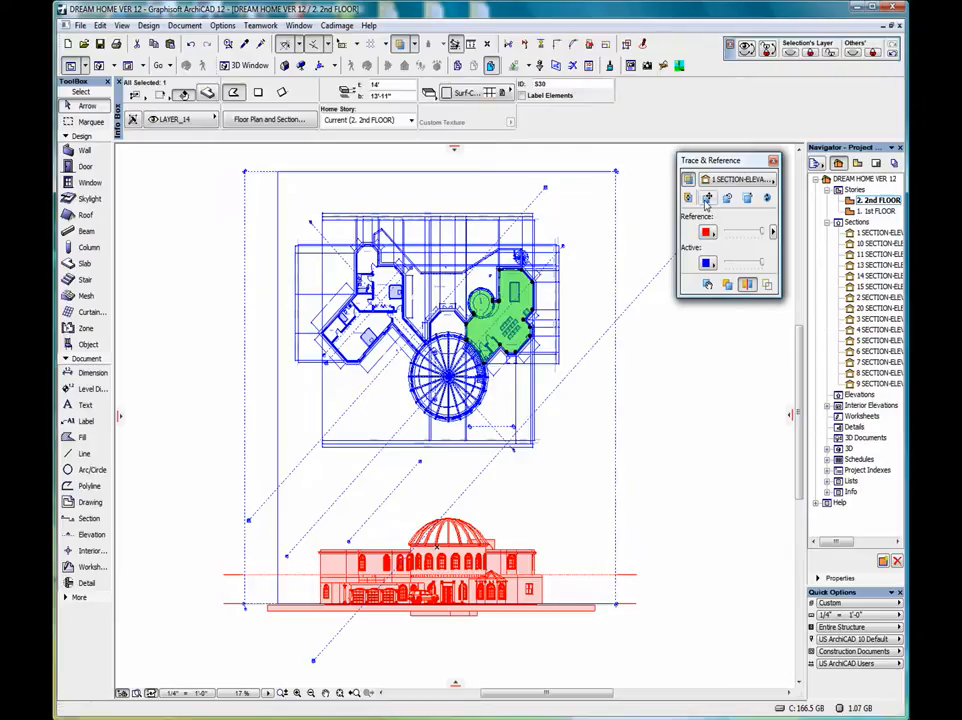
pyautogui.click(706, 200)
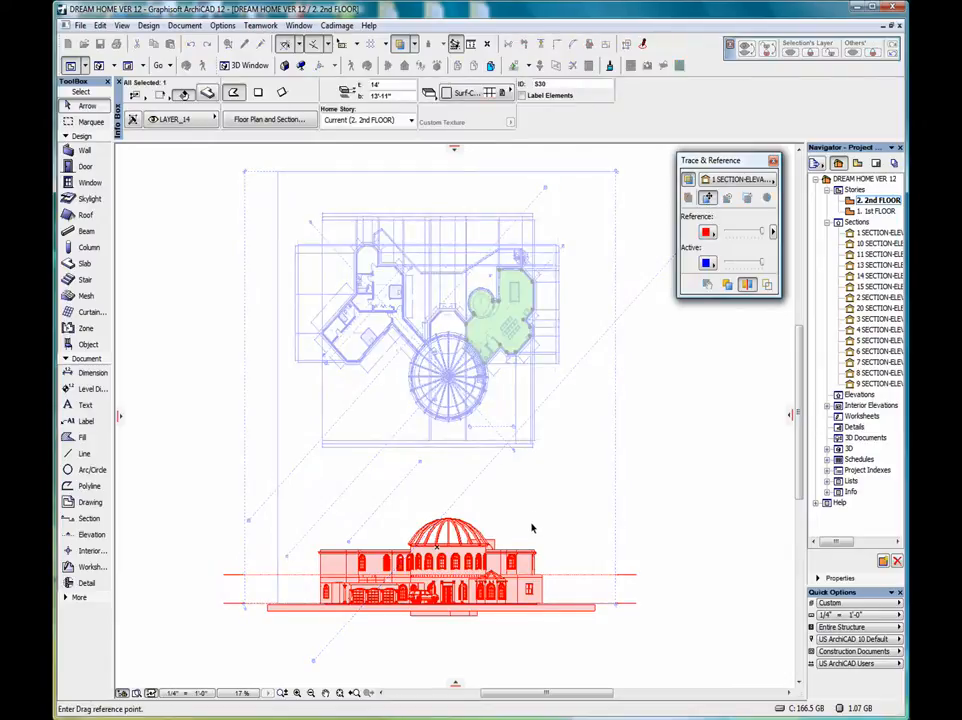
pyautogui.click(538, 556)
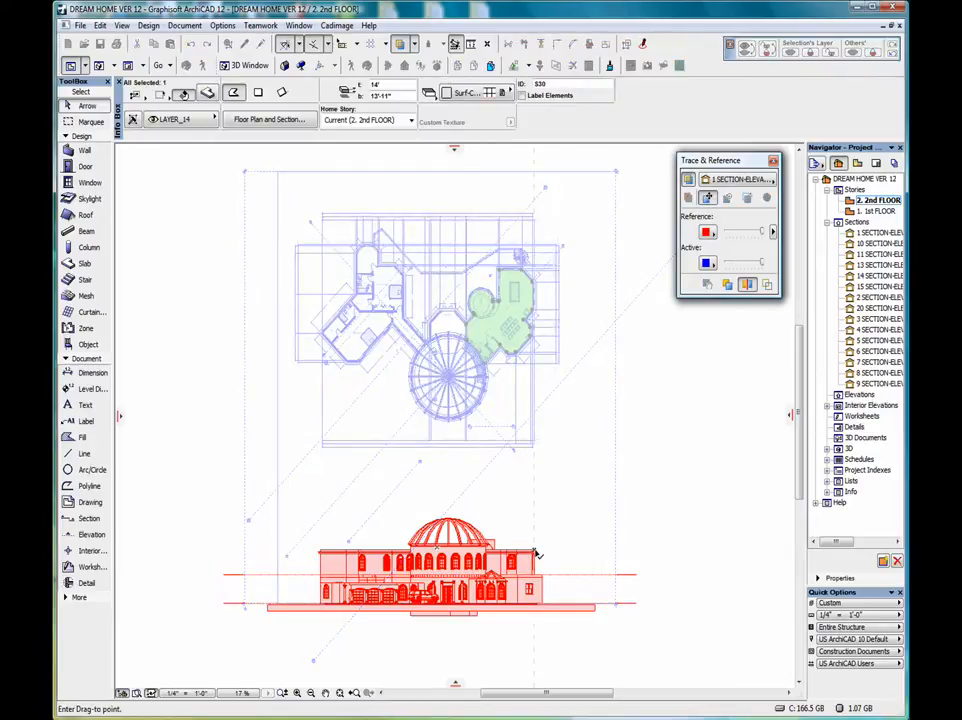
pyautogui.click(612, 549)
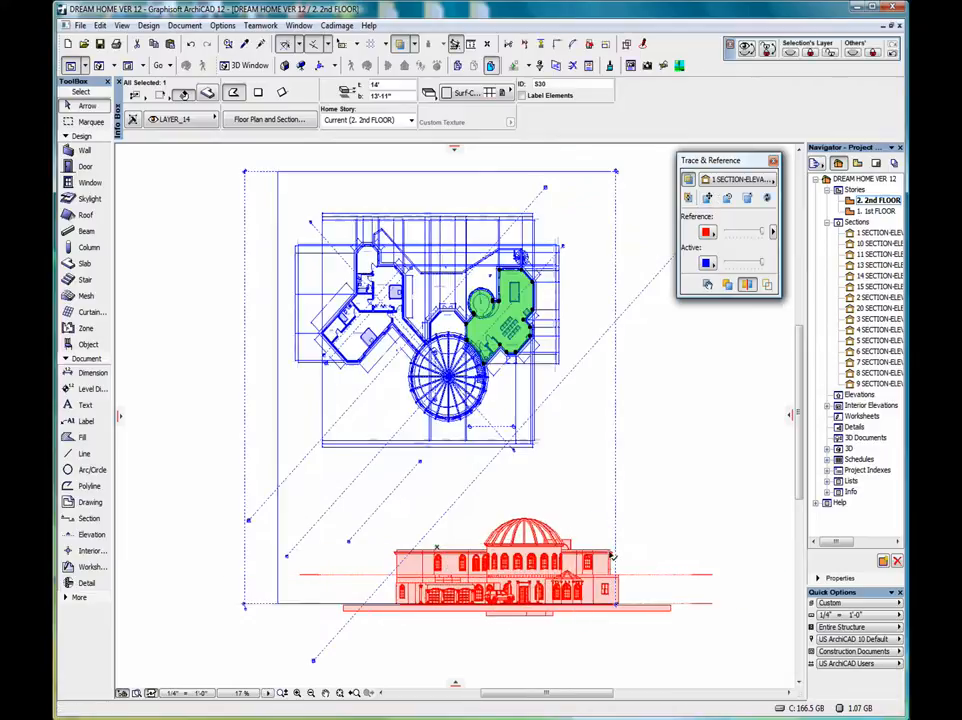
pyautogui.click(191, 47)
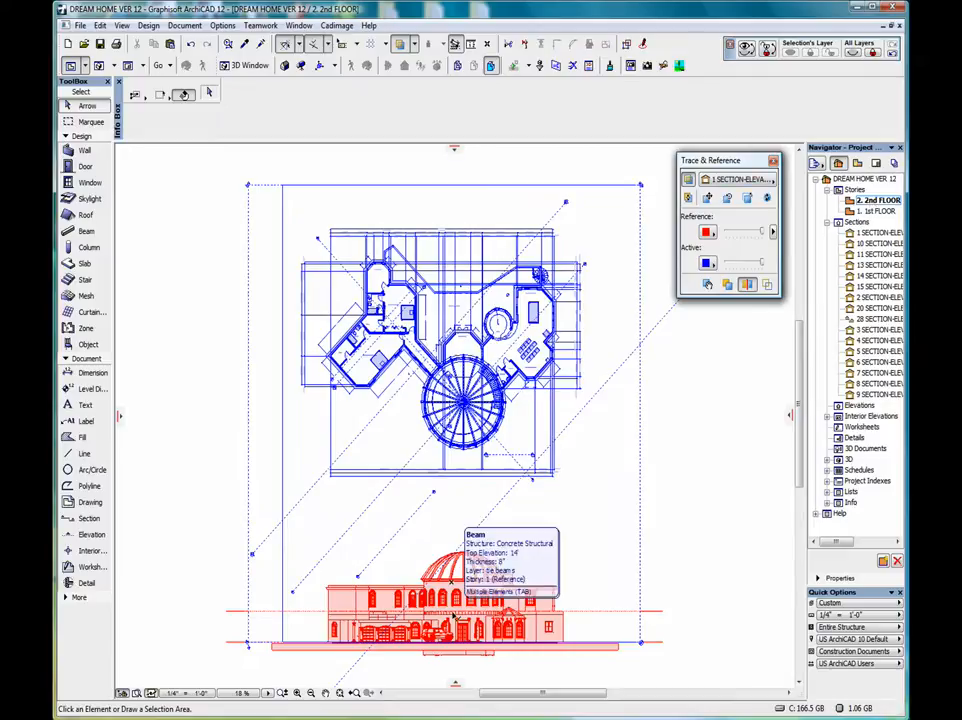
# Make 1 SECTION-ELEVATION the active view with the 2nd floor plan as its reference, and stop the section's regeneration
pyautogui.click(688, 198)
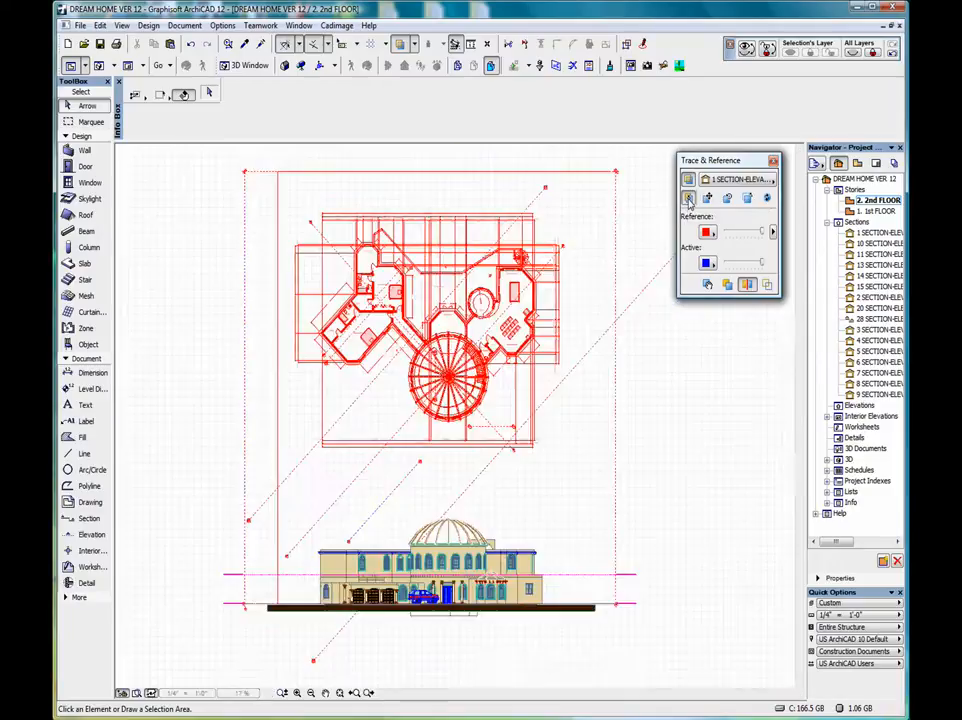
pyautogui.doubleClick(871, 237)
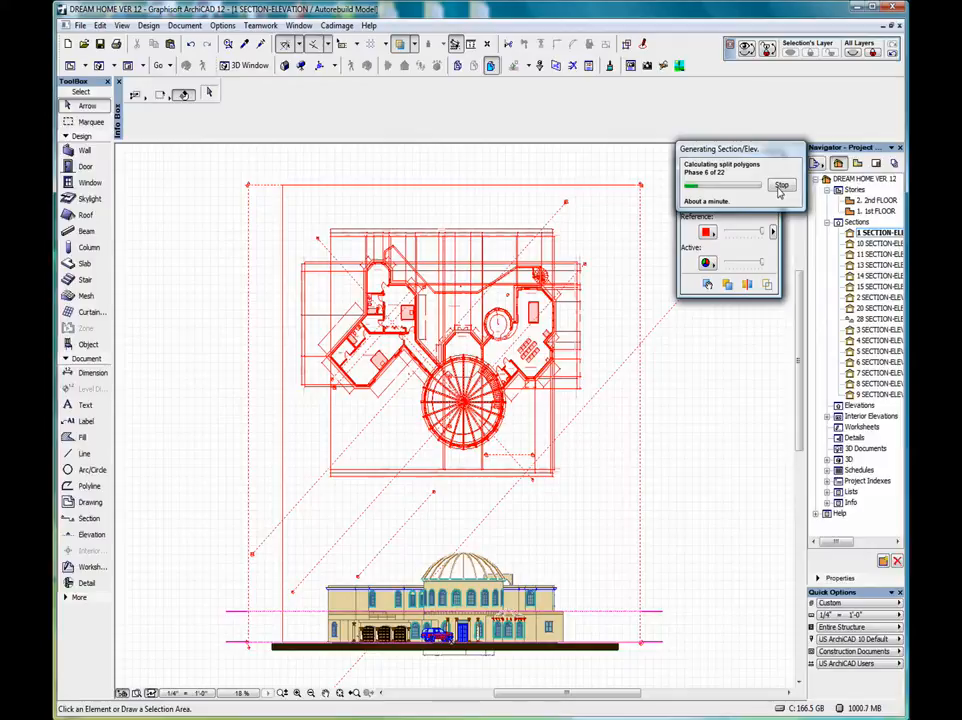
pyautogui.click(780, 187)
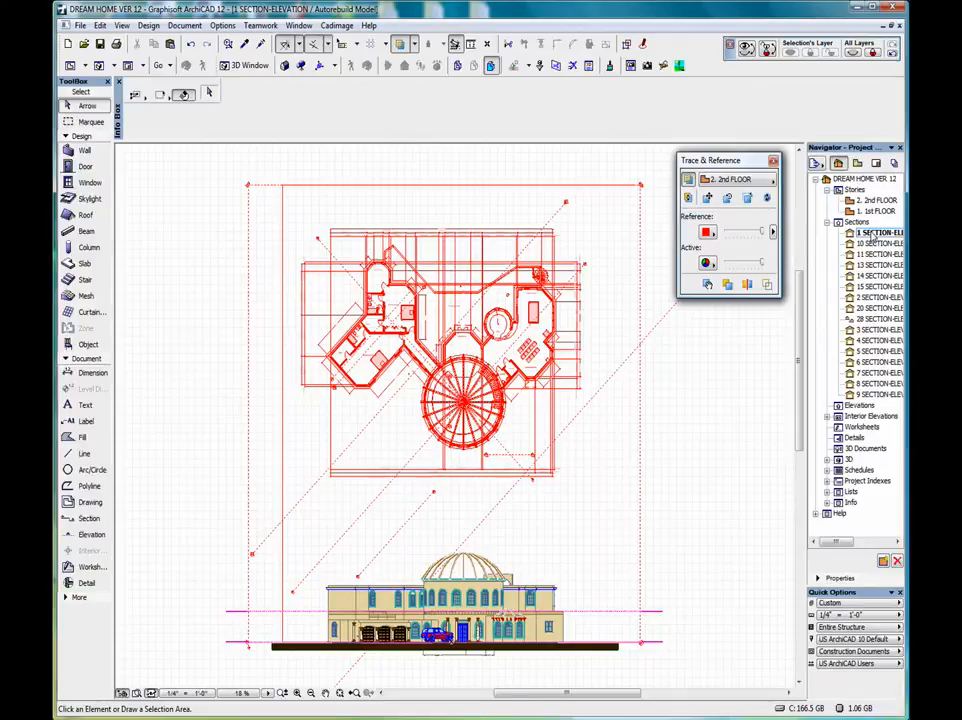
# Try rotating the 2nd floor reference about the plan's lower-left corner, and cancel the rotation
pyautogui.click(728, 199)
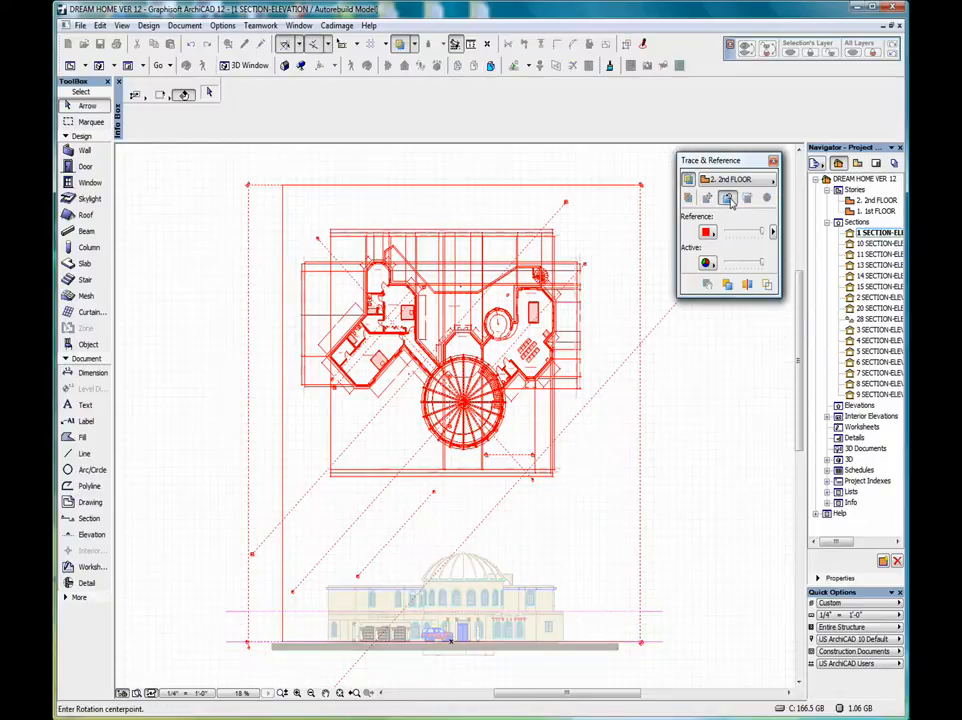
pyautogui.click(302, 385)
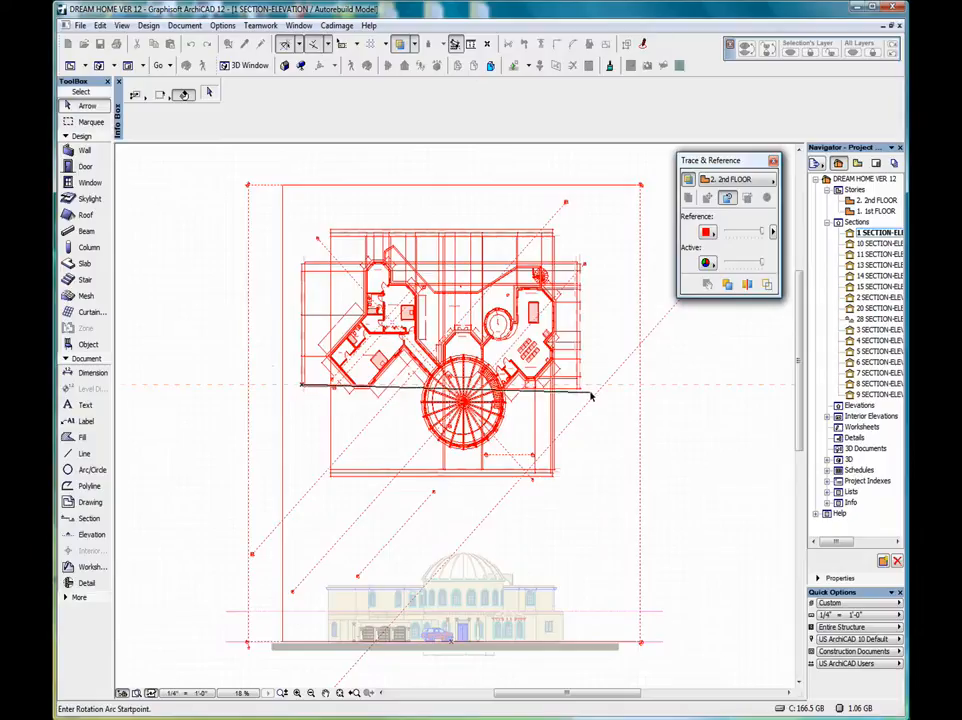
pyautogui.click(631, 390)
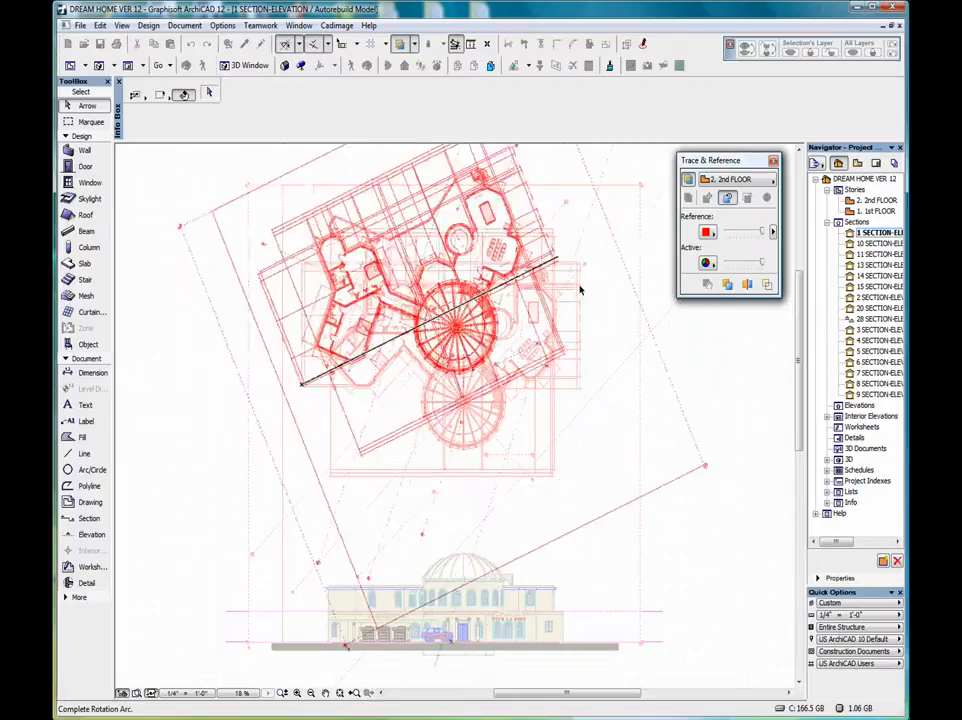
pyautogui.rightClick(618, 372)
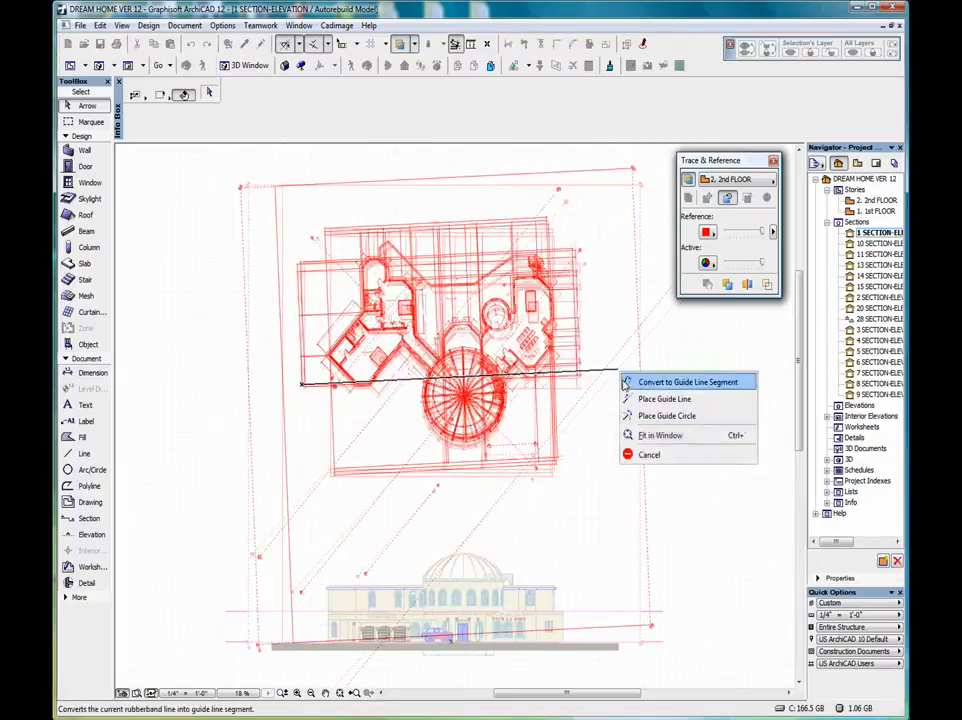
pyautogui.click(660, 456)
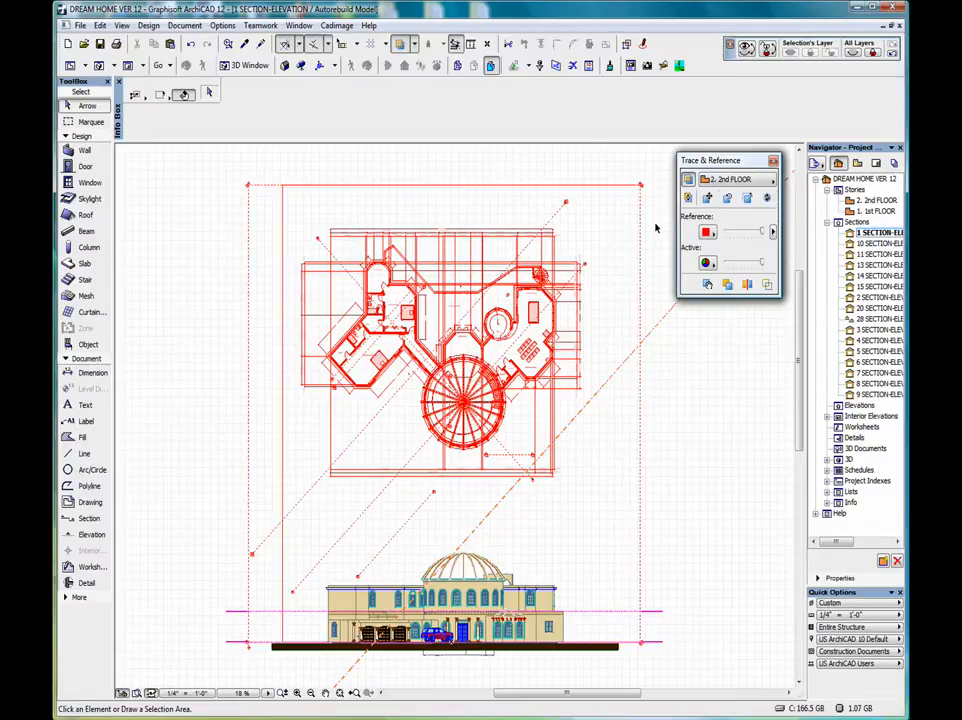
# Temporarily displace the 2nd floor reference away from its position above the section, and let it return
pyautogui.click(707, 287)
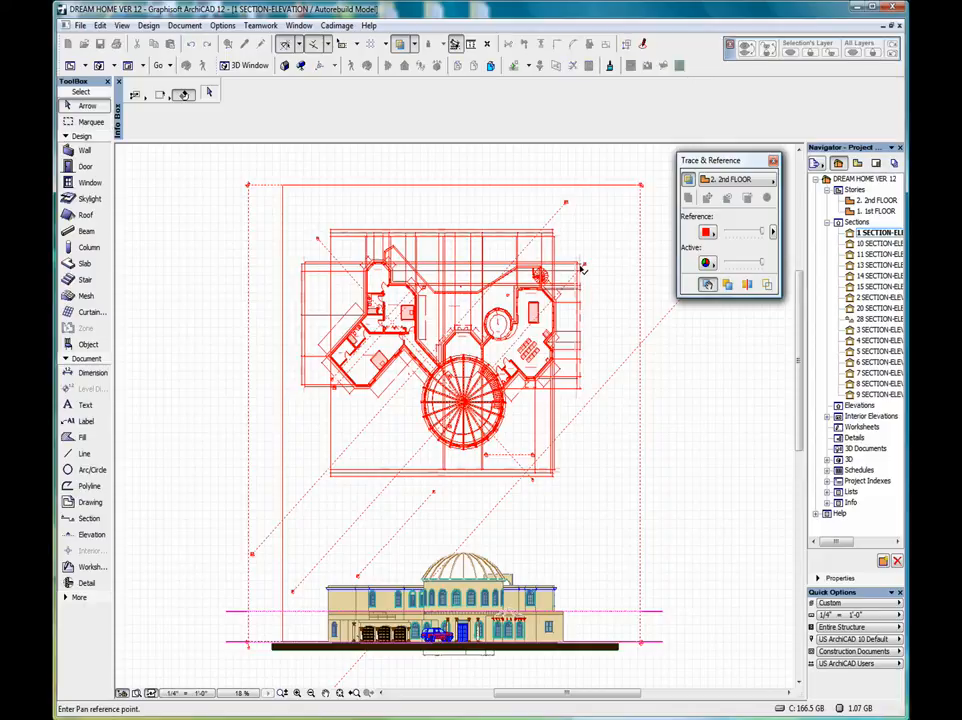
pyautogui.moveTo(583, 268); pyautogui.dragTo(414, 249)
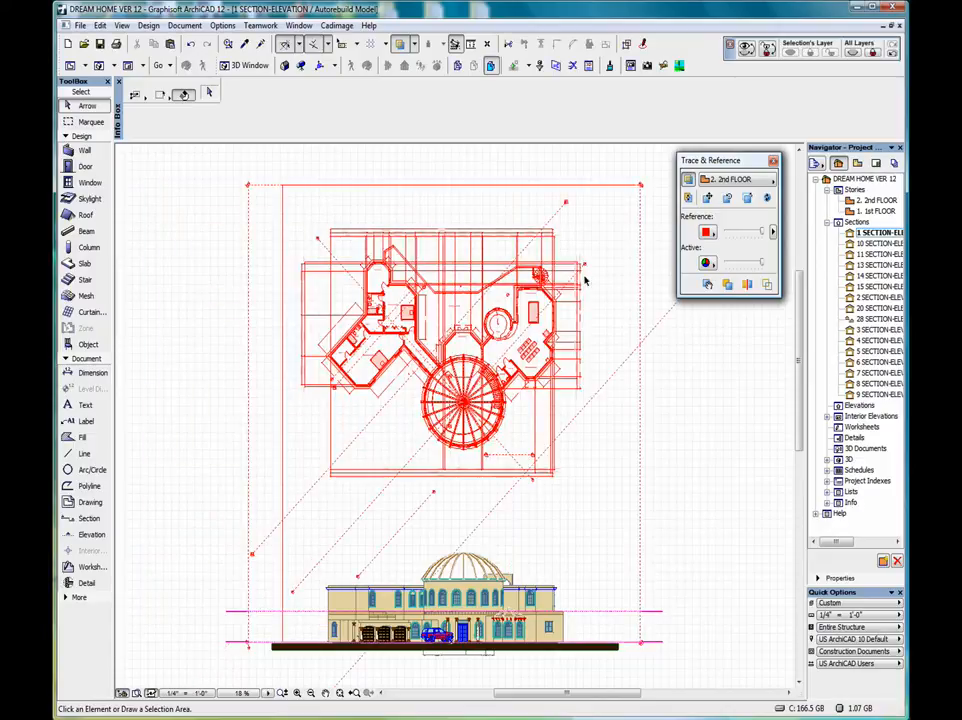
pyautogui.click(581, 267)
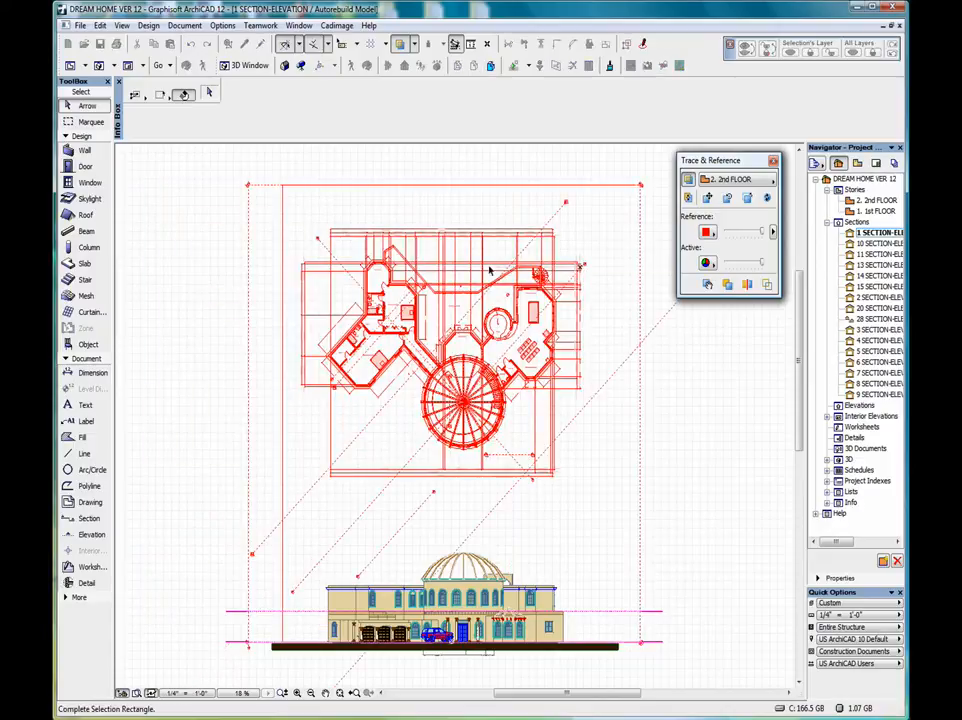
pyautogui.rightClick(616, 270)
pyautogui.click(648, 370)
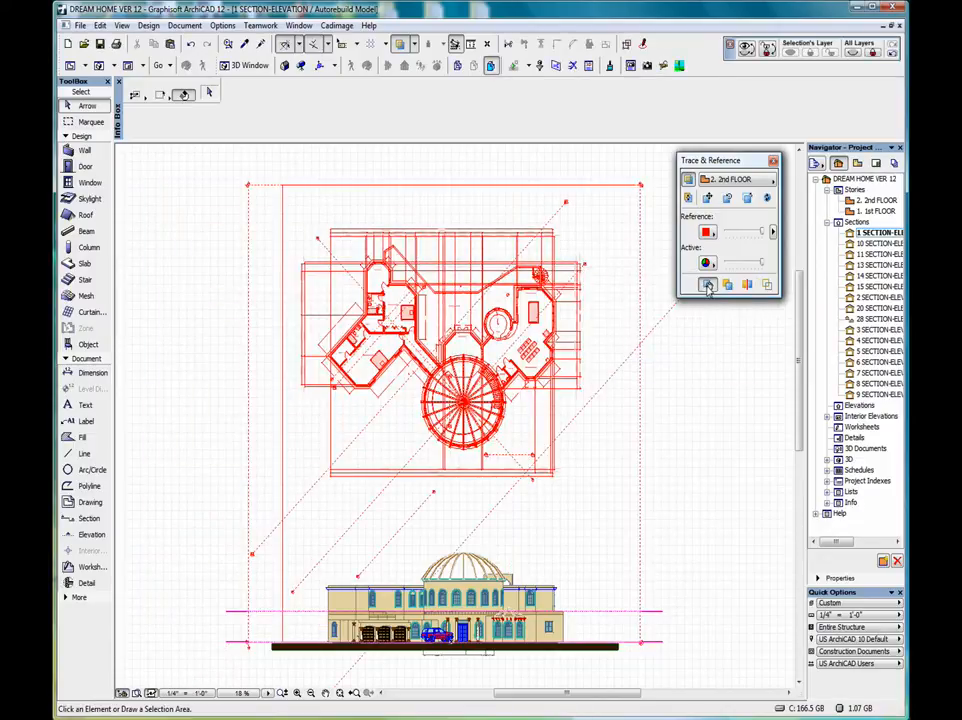
pyautogui.click(707, 284)
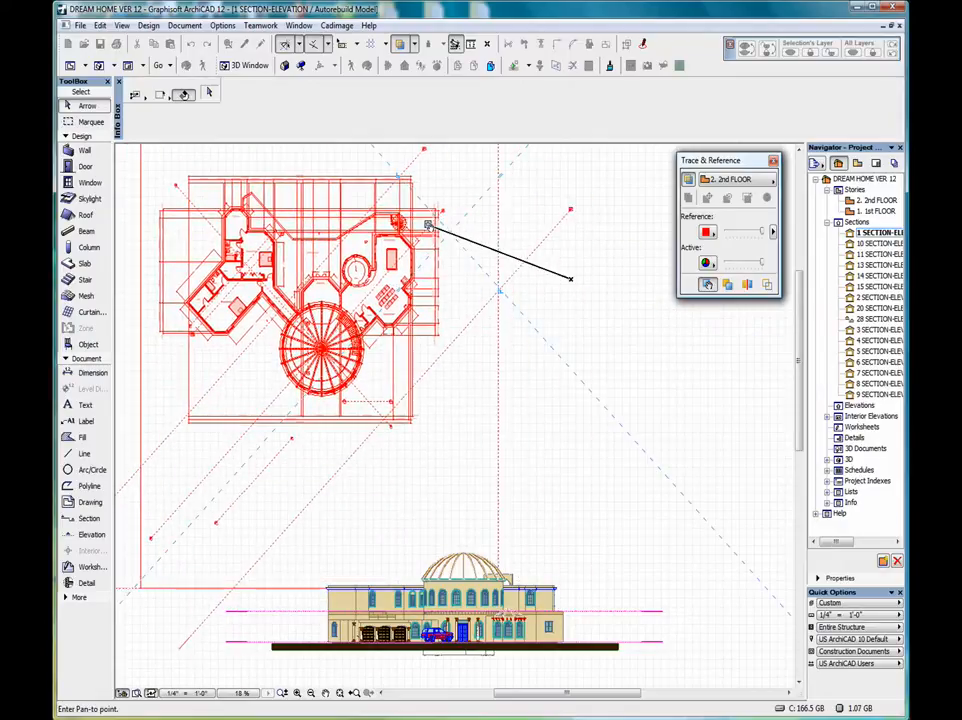
pyautogui.click(570, 279)
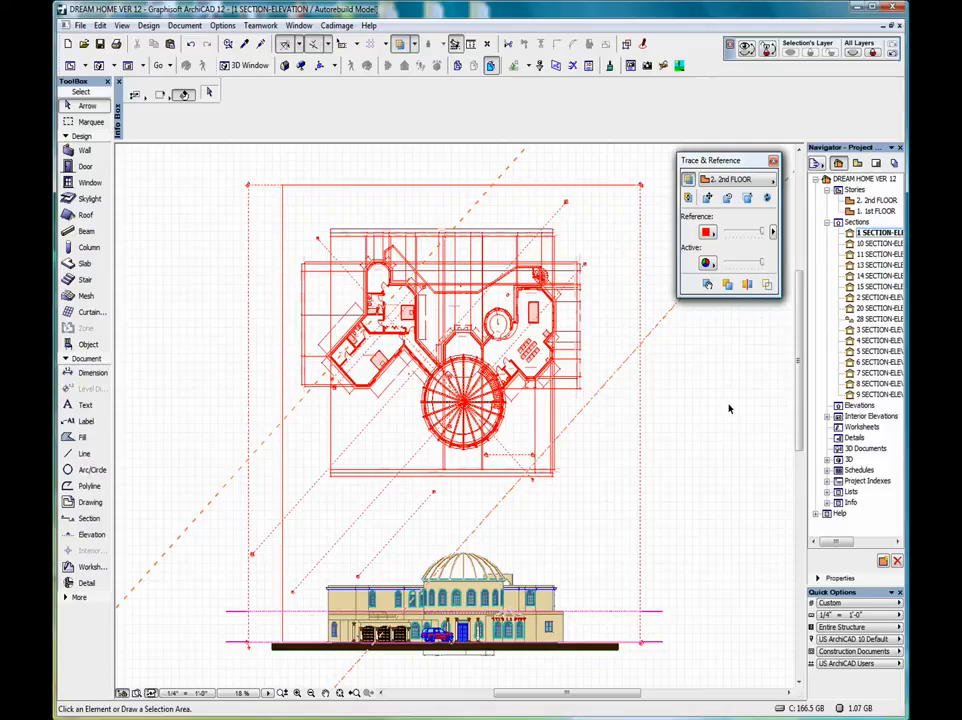
# Switch back to the 2nd floor plan as the active view and set its reference to Below Current Story
pyautogui.click(727, 284)
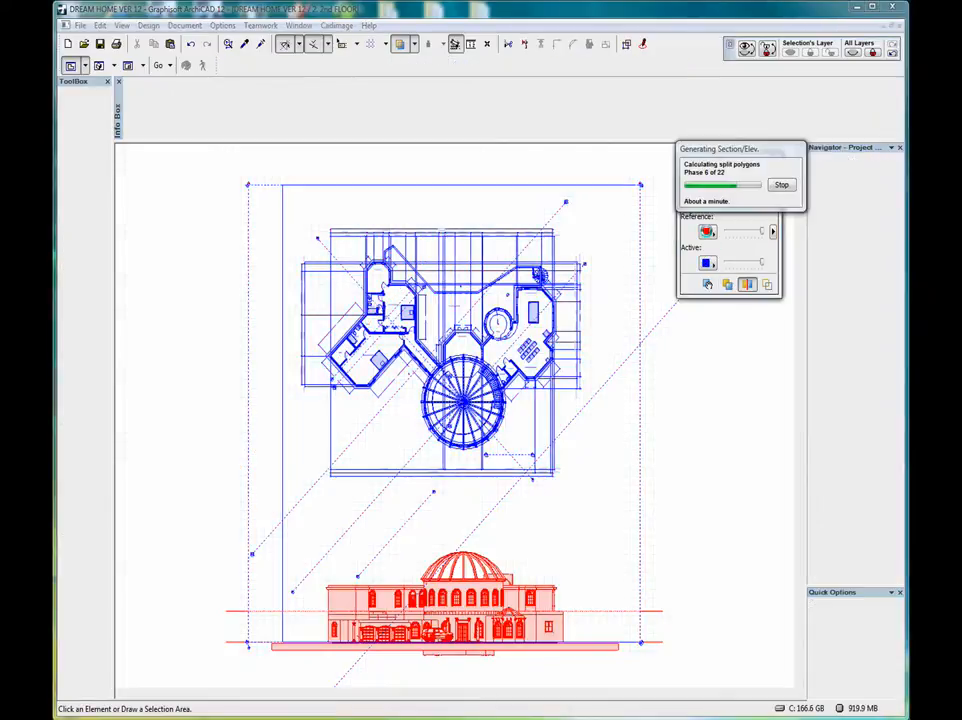
pyautogui.click(740, 179)
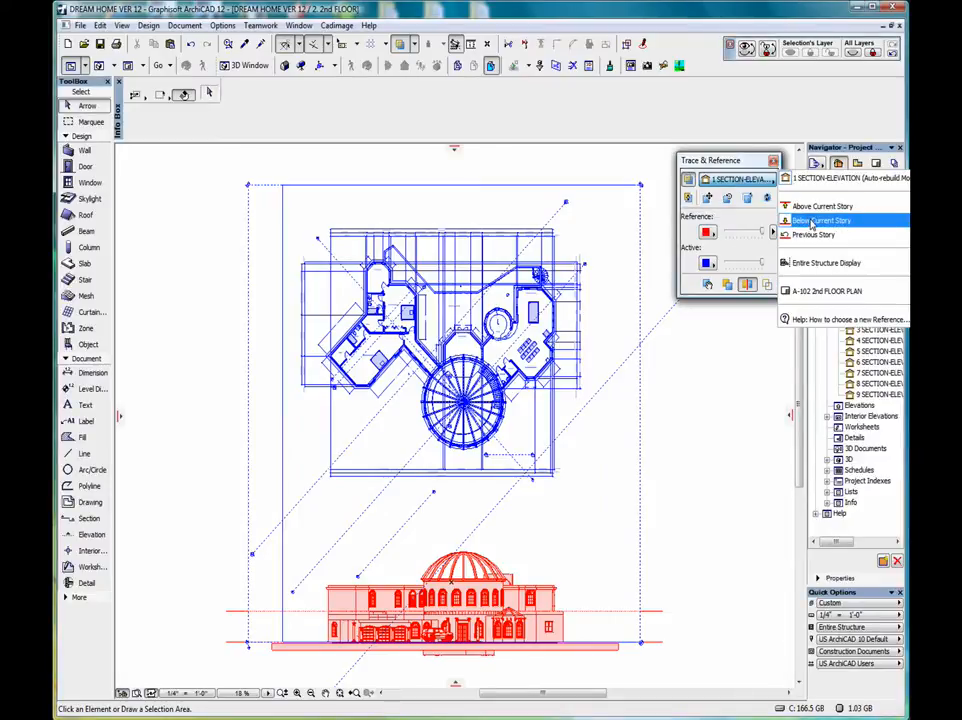
pyautogui.click(811, 222)
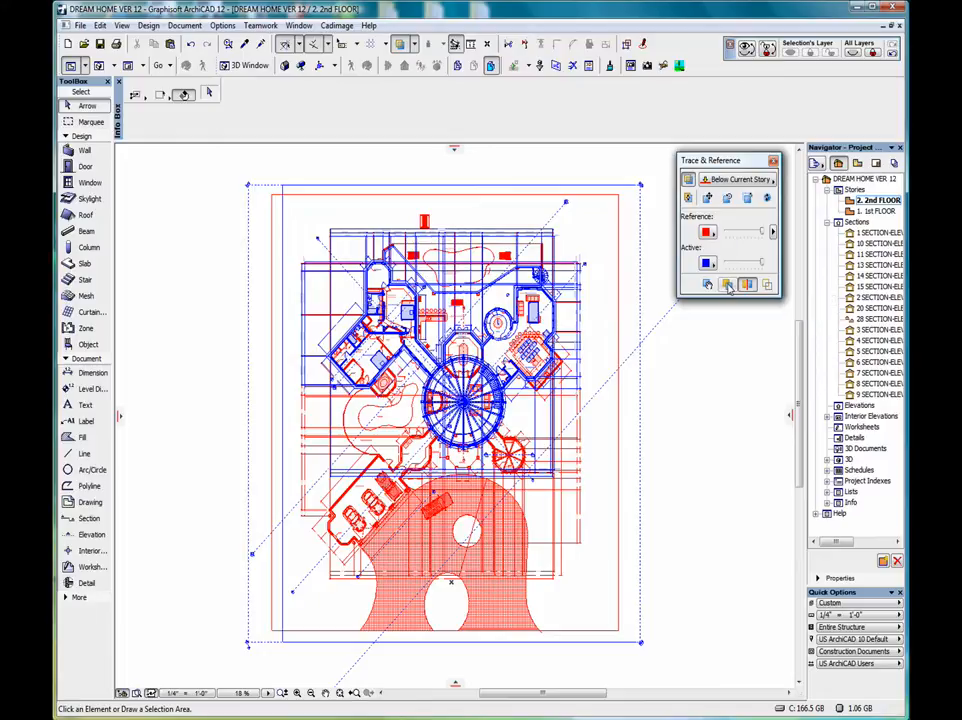
# Compare the stories around the media room and kitchen by bringing the reference above the active plan and sending it back, twice
pyautogui.scroll(6, 540, 345)
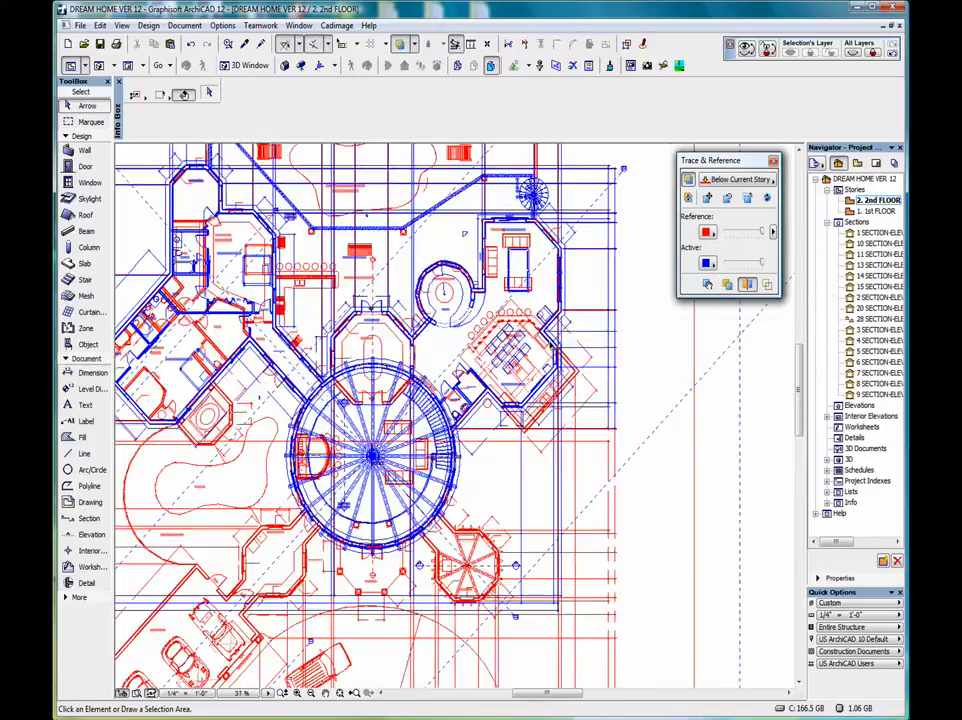
pyautogui.click(727, 285)
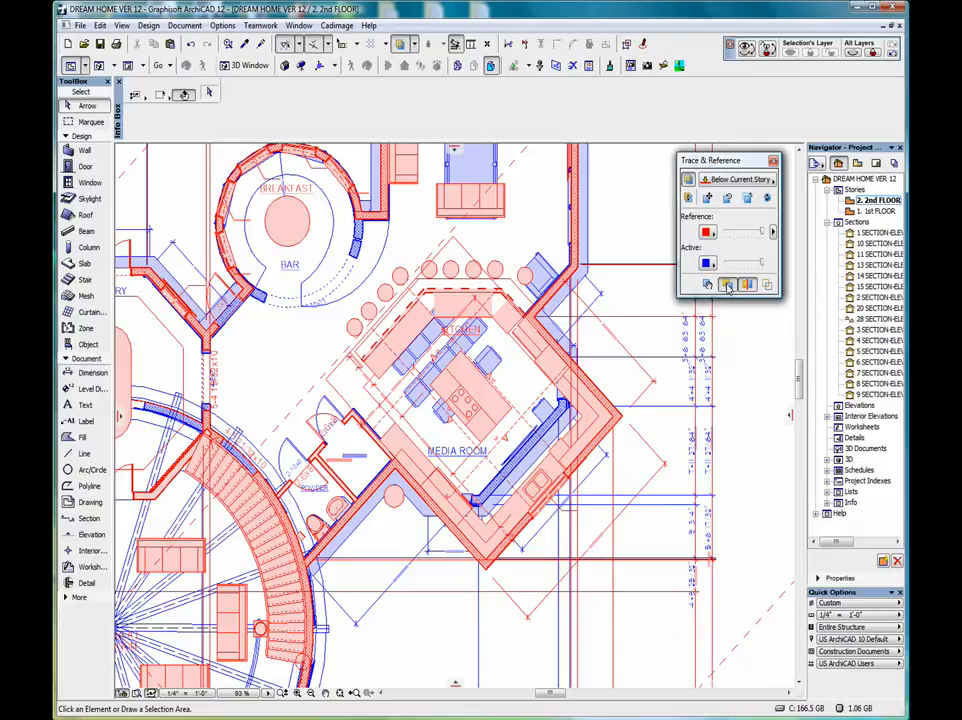
pyautogui.click(727, 285)
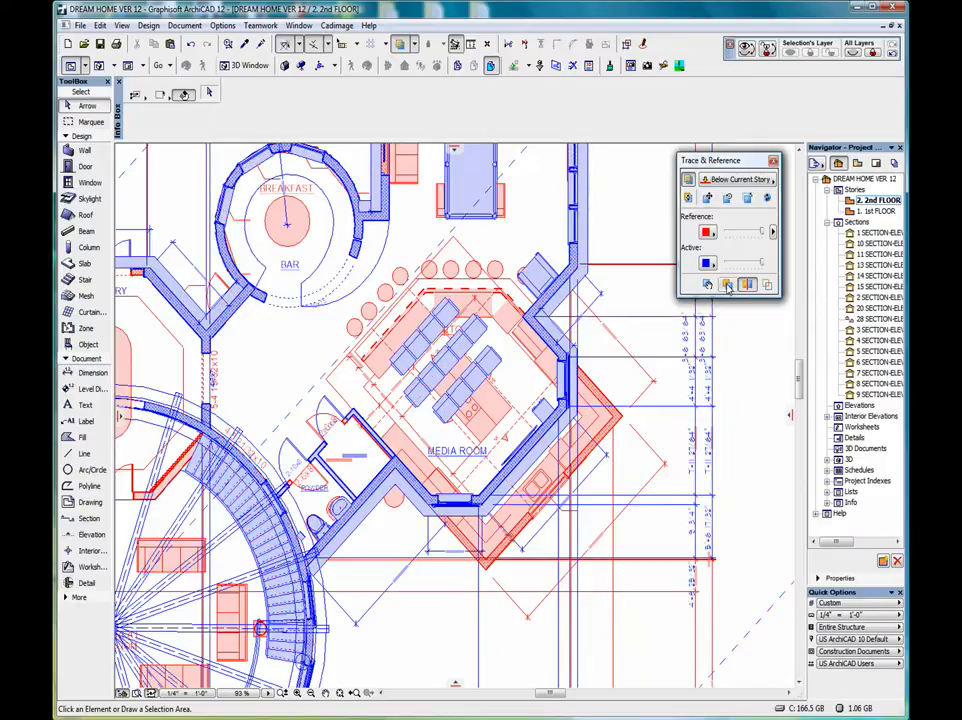
pyautogui.click(727, 285)
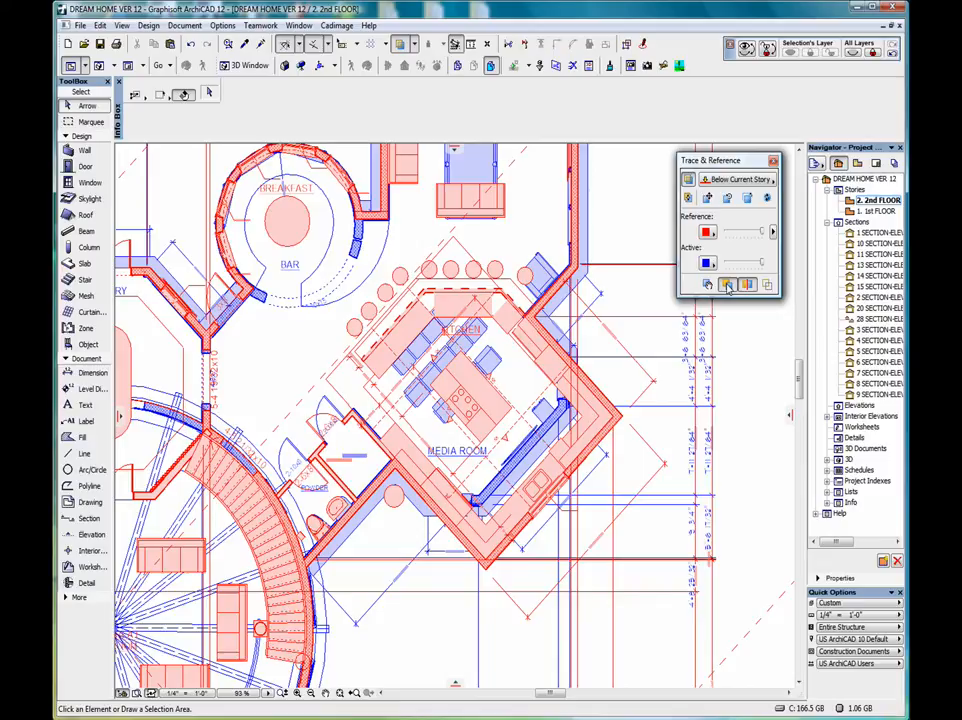
pyautogui.click(727, 285)
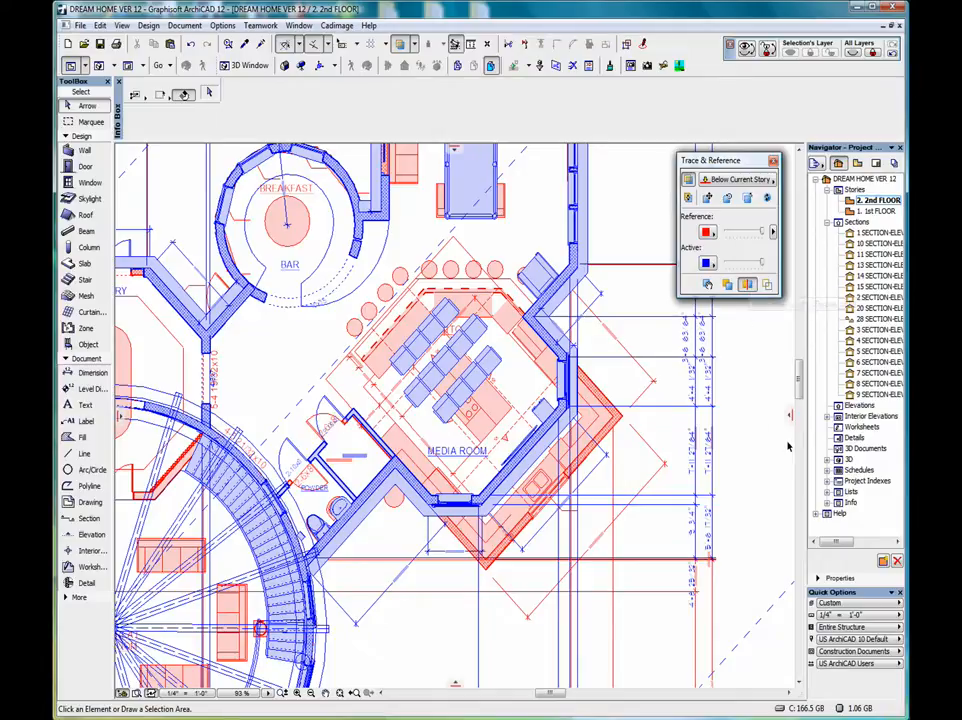
# Compare the 2nd floor plan with the story below by sliding the splitter across from each edge of the drawing
pyautogui.moveTo(791, 414)
pyautogui.mouseDown()
pyautogui.moveTo(333, 398)
pyautogui.moveTo(587, 432)
pyautogui.moveTo(625, 428)
pyautogui.moveTo(450, 410)
pyautogui.moveTo(428, 395)
pyautogui.moveTo(430, 378)
pyautogui.moveTo(116, 380)
pyautogui.moveTo(509, 423)
pyautogui.moveTo(803, 425)
pyautogui.mouseUp()
pyautogui.moveTo(455, 685)
pyautogui.mouseDown()
pyautogui.moveTo(458, 225)
pyautogui.moveTo(455, 685)
pyautogui.mouseUp()
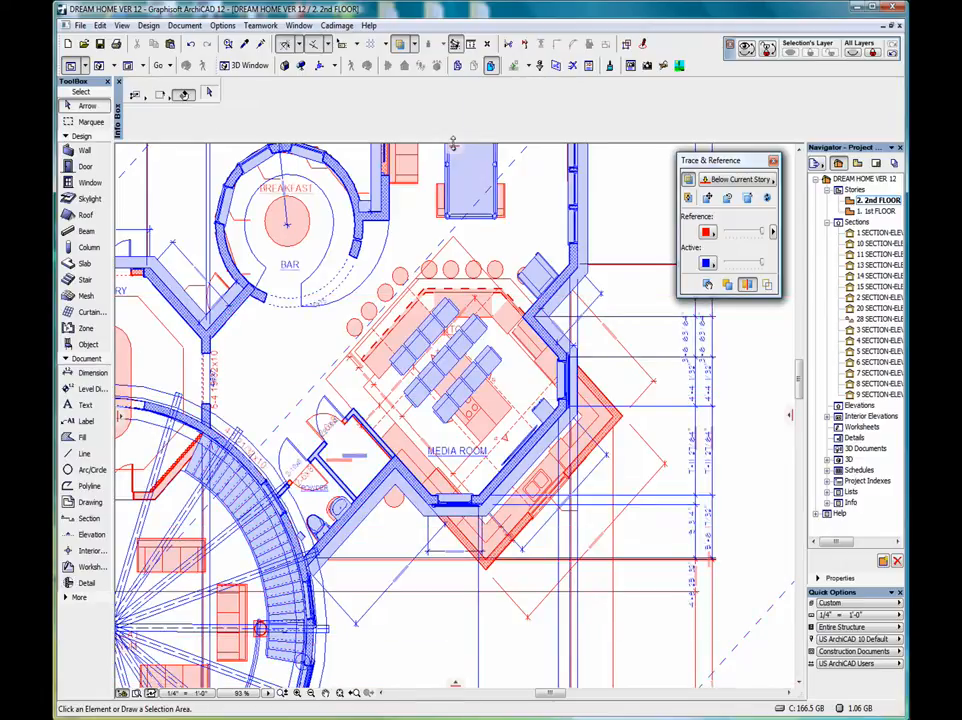
pyautogui.moveTo(457, 150)
pyautogui.mouseDown()
pyautogui.moveTo(449, 628)
pyautogui.moveTo(481, 122)
pyautogui.mouseUp()
pyautogui.moveTo(119, 418)
pyautogui.mouseDown()
pyautogui.moveTo(527, 422)
pyautogui.moveTo(110, 421)
pyautogui.mouseUp()
pyautogui.middleClick(701, 440)
pyautogui.middleClick(701, 440)
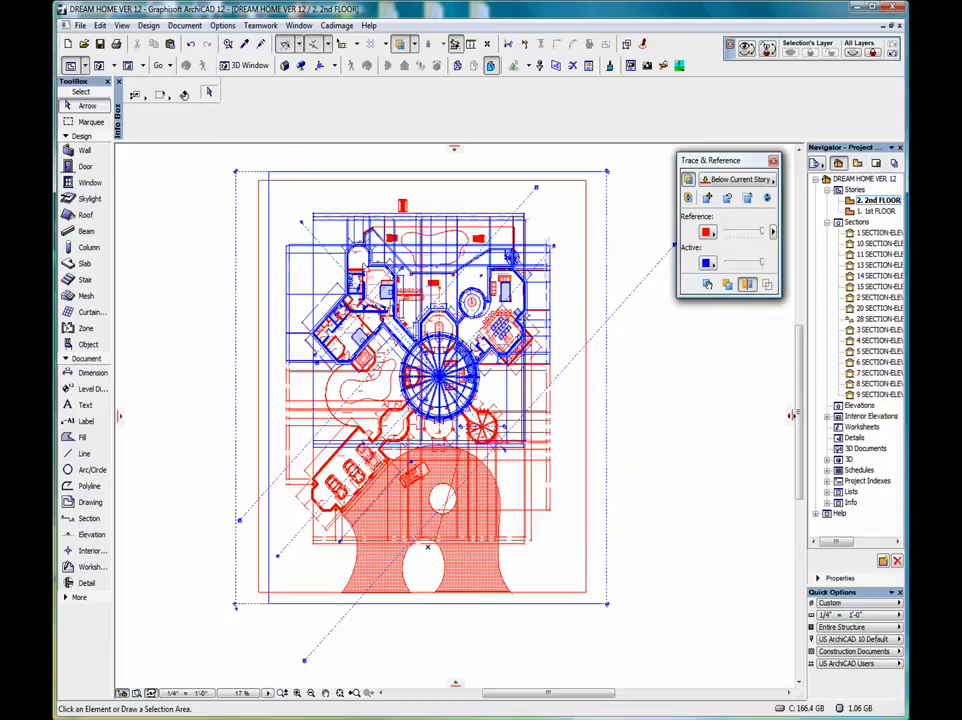
pyautogui.moveTo(791, 415)
pyautogui.mouseDown()
pyautogui.moveTo(320, 438)
pyautogui.moveTo(565, 451)
pyautogui.moveTo(760, 442)
pyautogui.moveTo(686, 425)
pyautogui.mouseUp()
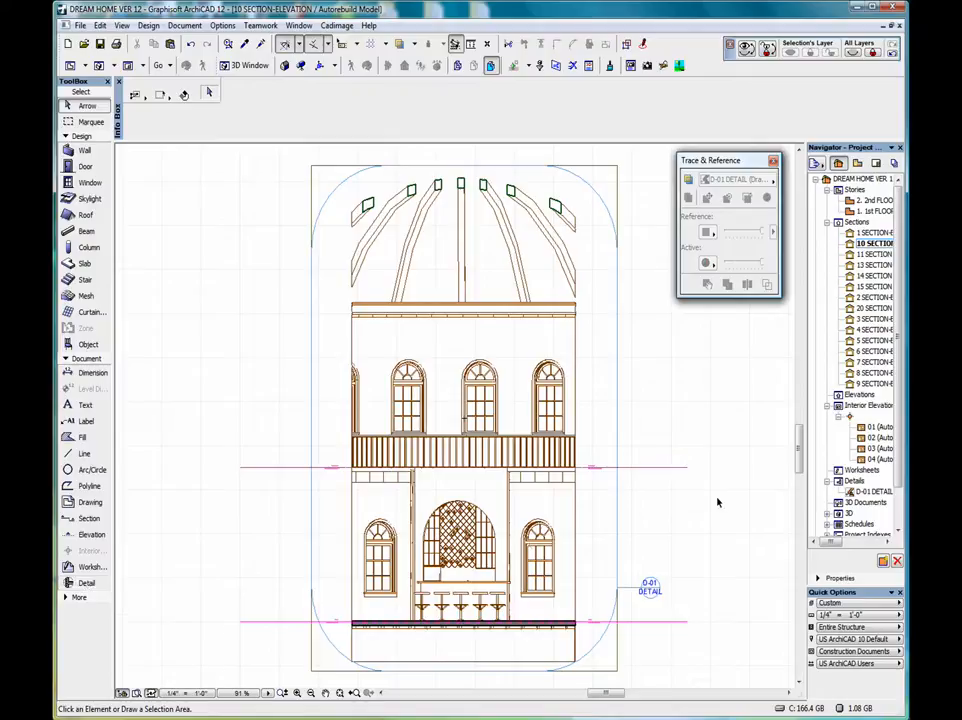
# Open the D-01 DETAIL drawing and set 10 SECTION-ELEVATION as its reference
pyautogui.doubleClick(852, 494)
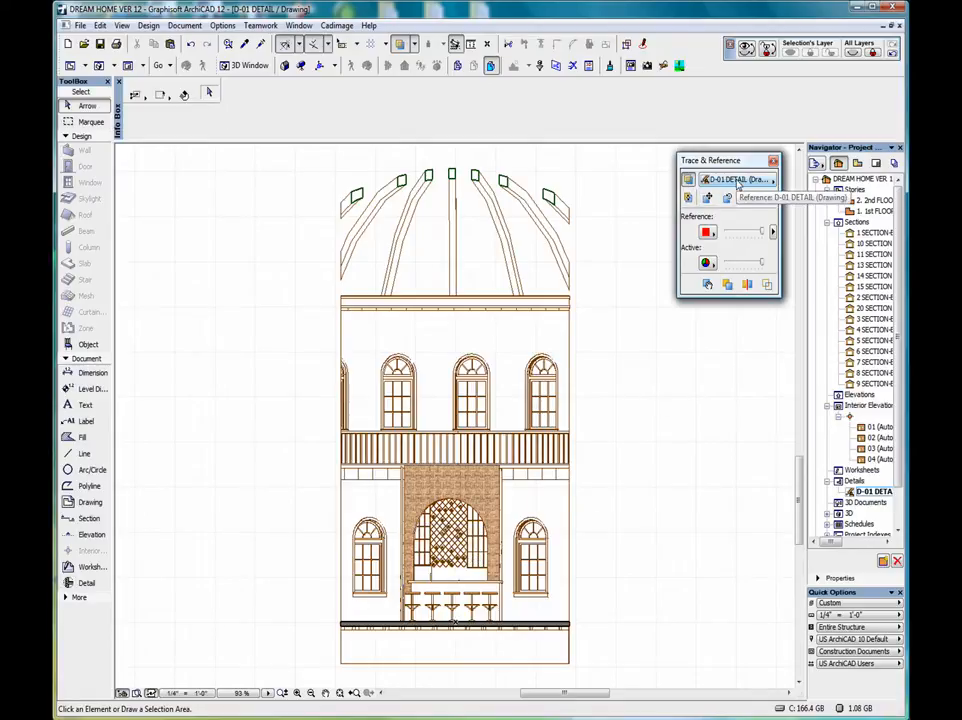
pyautogui.click(738, 180)
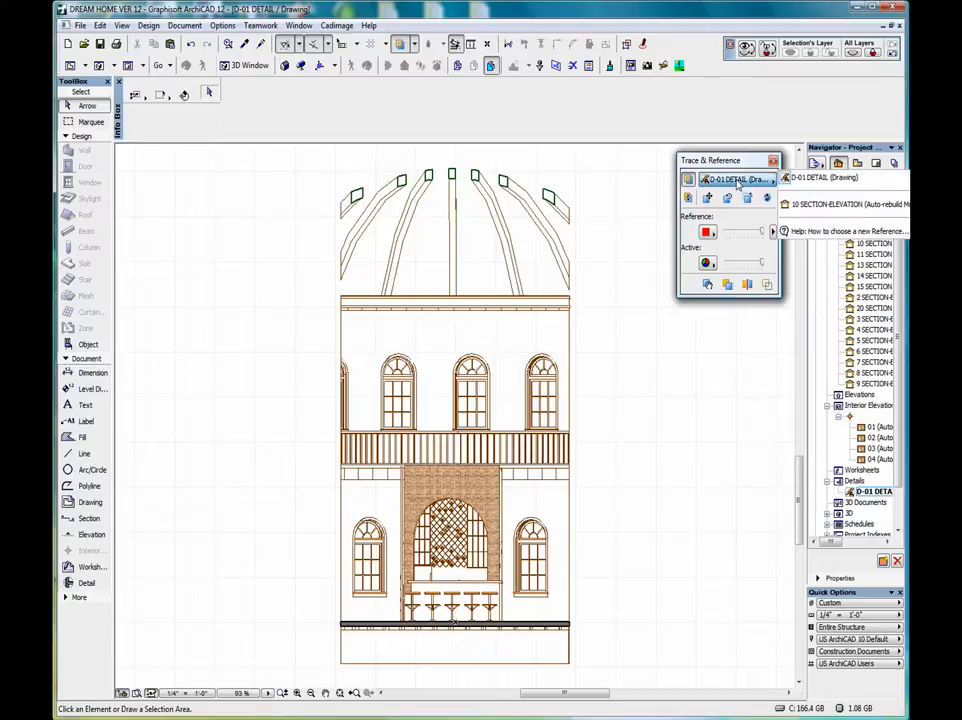
pyautogui.click(817, 206)
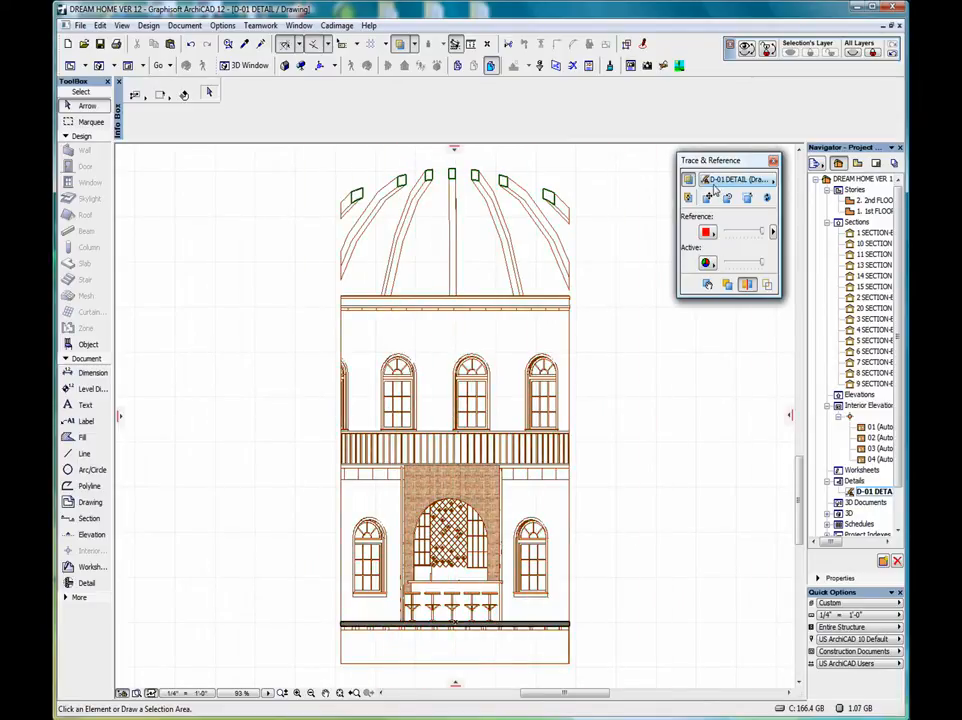
pyautogui.click(757, 178)
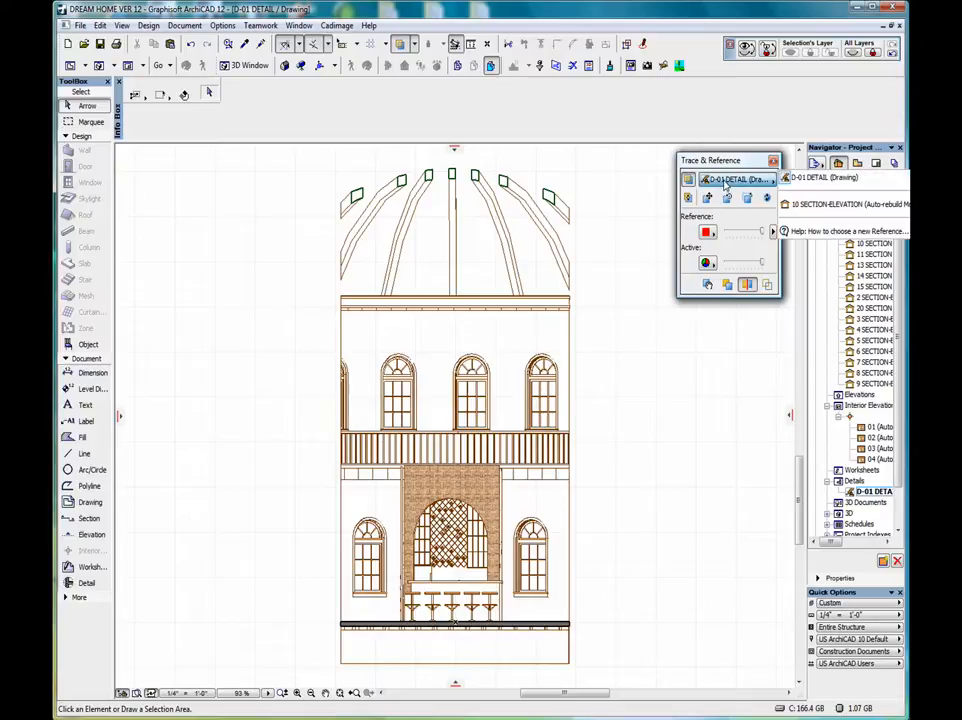
pyautogui.click(823, 206)
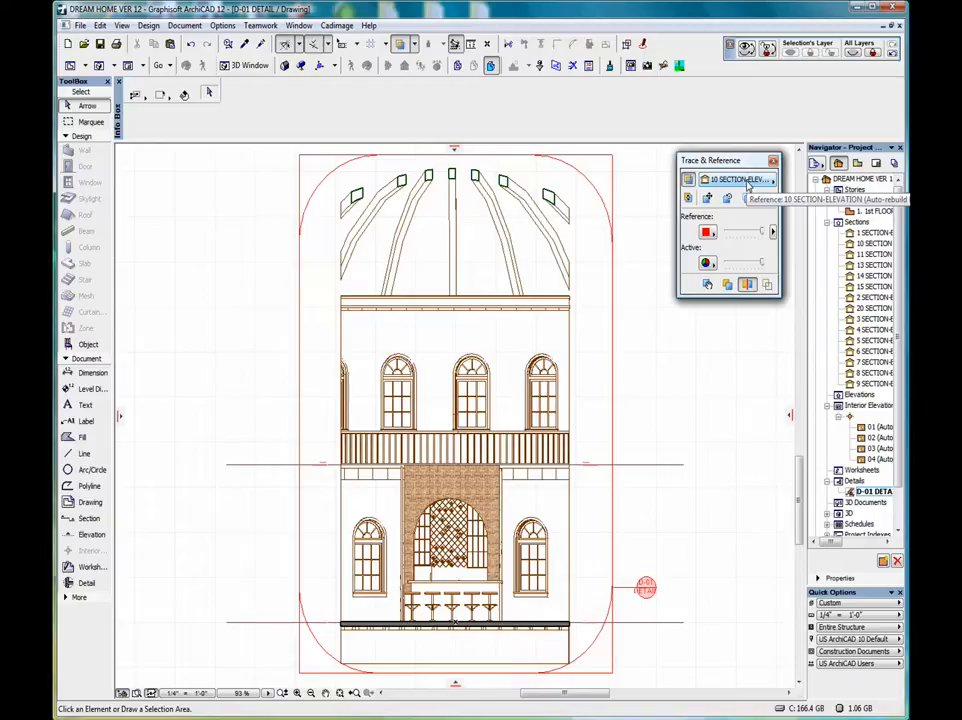
# Compare the D-01 detail with its section reference by sliding the splitter across the drawing and returning it to the edge
pyautogui.moveTo(790, 413)
pyautogui.mouseDown()
pyautogui.moveTo(418, 392)
pyautogui.moveTo(629, 393)
pyautogui.moveTo(378, 370)
pyautogui.mouseUp()
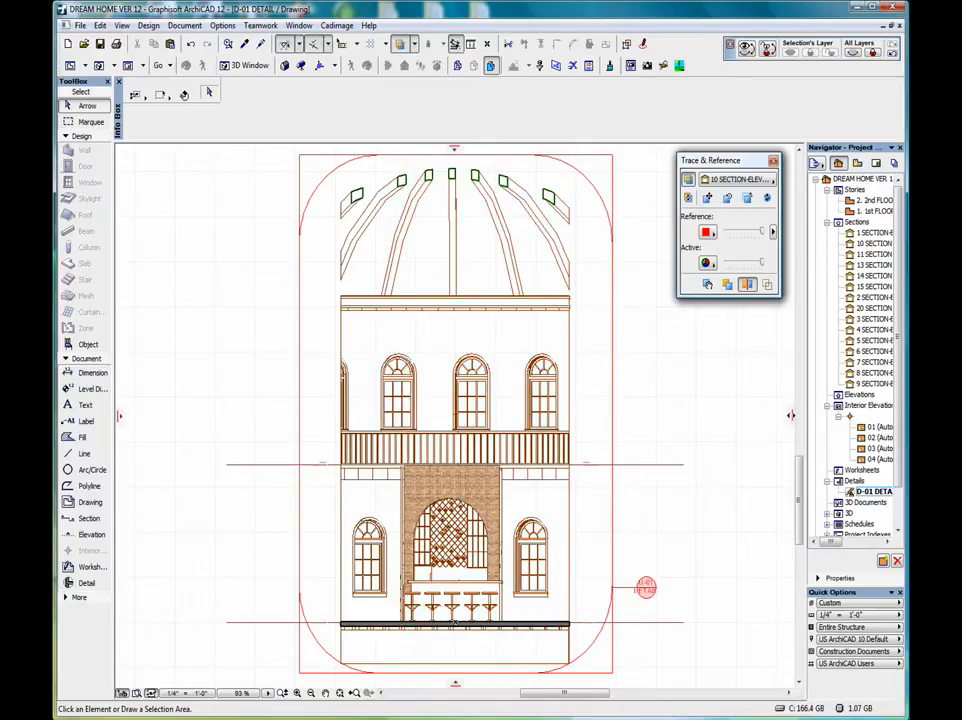
pyautogui.moveTo(791, 416); pyautogui.dragTo(795, 446)
pyautogui.moveTo(763, 233)
pyautogui.mouseDown()
pyautogui.moveTo(735, 232)
pyautogui.moveTo(764, 232)
pyautogui.moveTo(755, 264)
pyautogui.moveTo(738, 264)
pyautogui.moveTo(764, 264)
pyautogui.mouseUp()
# Compare the D-01 detail with and without opaque fills by turning fill transparency on and off three times
pyautogui.click(768, 287)
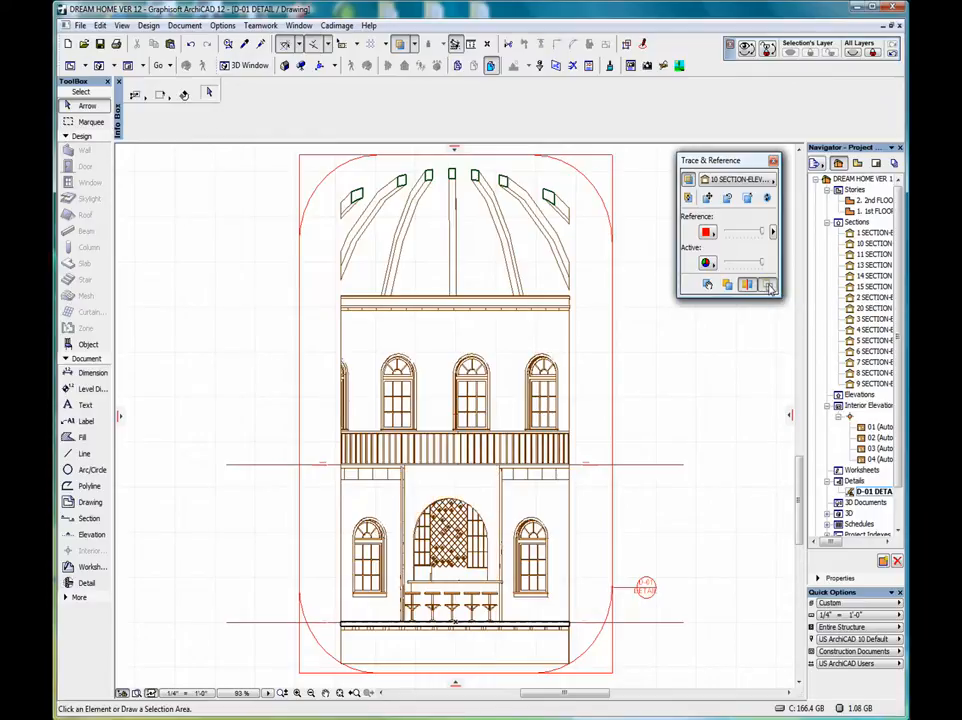
pyautogui.click(768, 287)
pyautogui.click(768, 287)
pyautogui.click(768, 287)
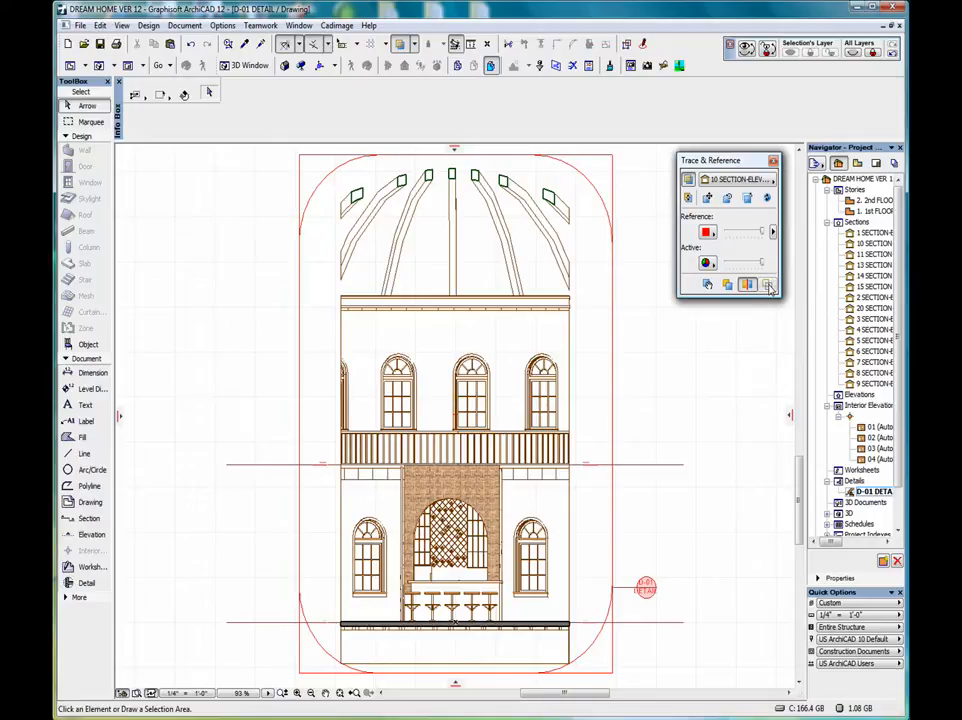
pyautogui.click(768, 287)
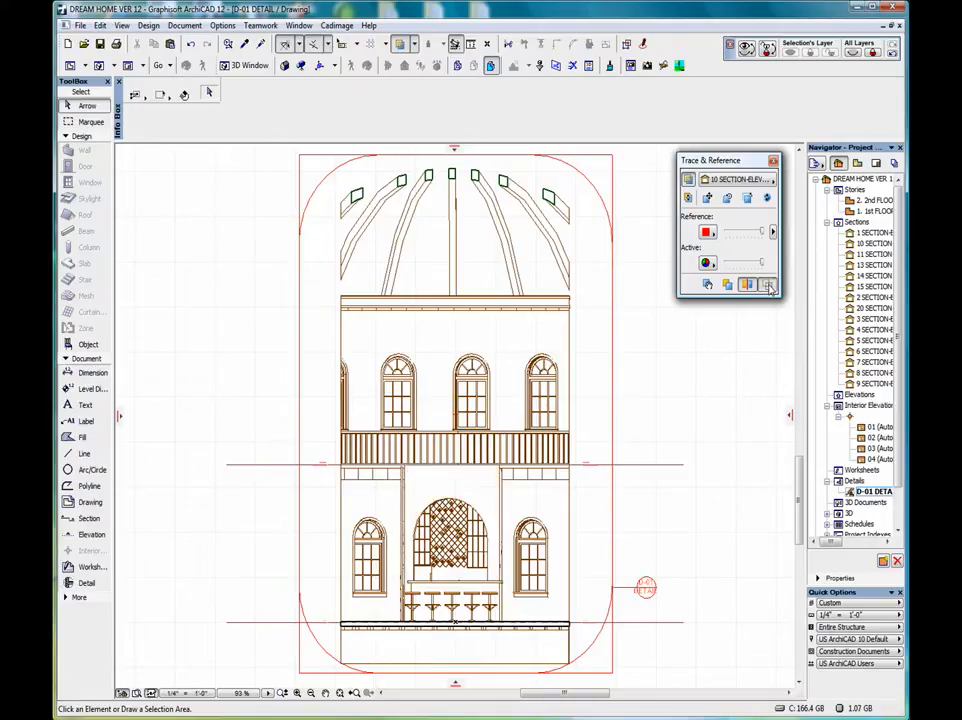
pyautogui.click(768, 287)
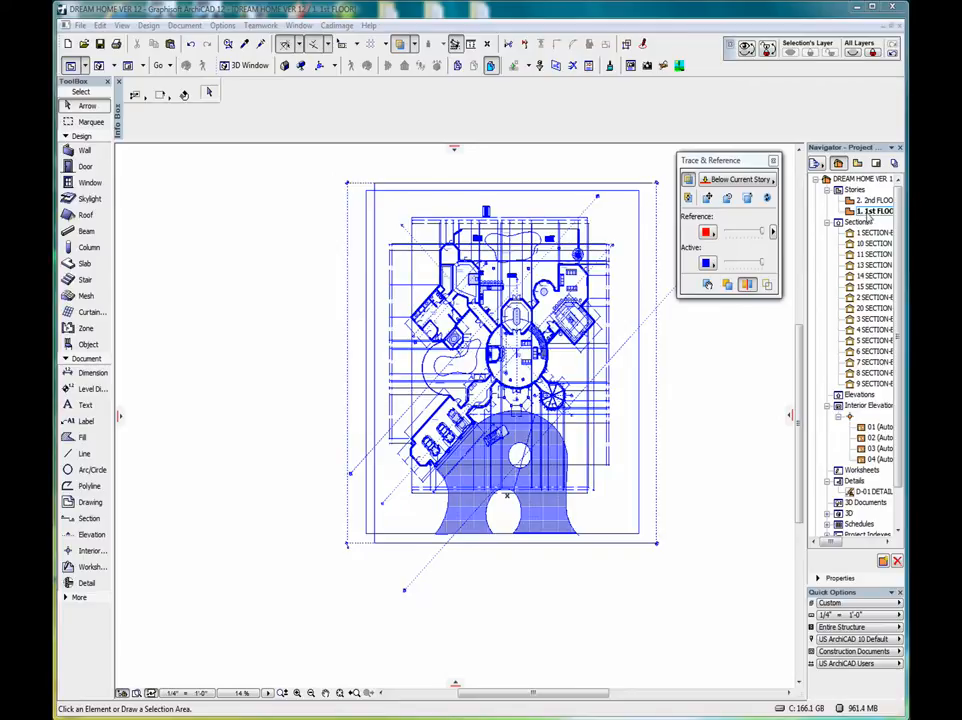
# Activate the 1st floor plan and choose Previous Story as its reference
pyautogui.click(862, 208)
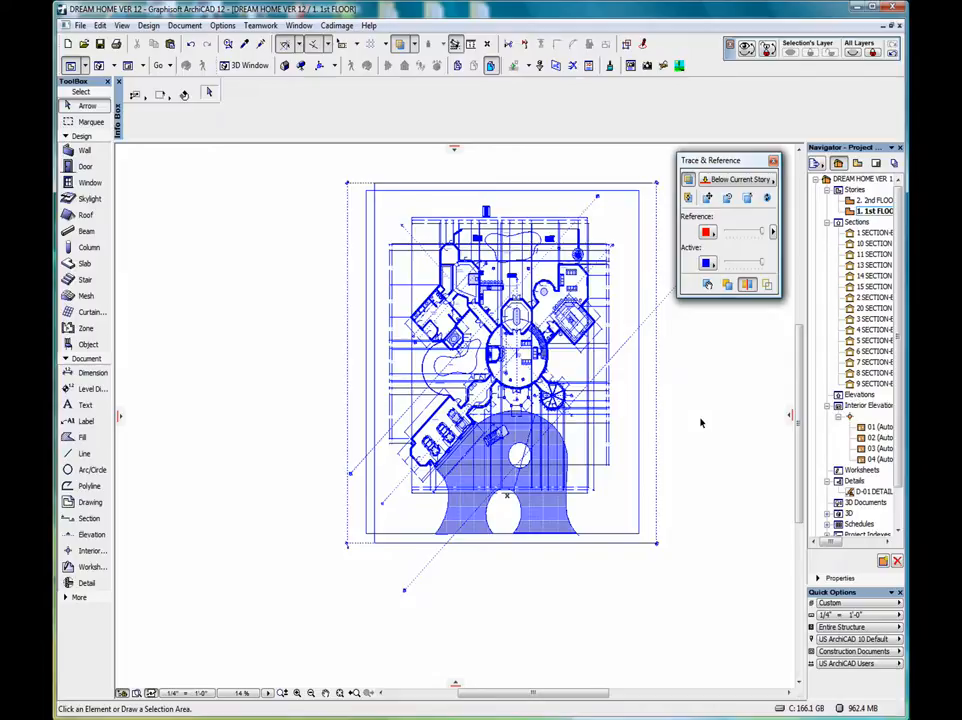
pyautogui.click(763, 180)
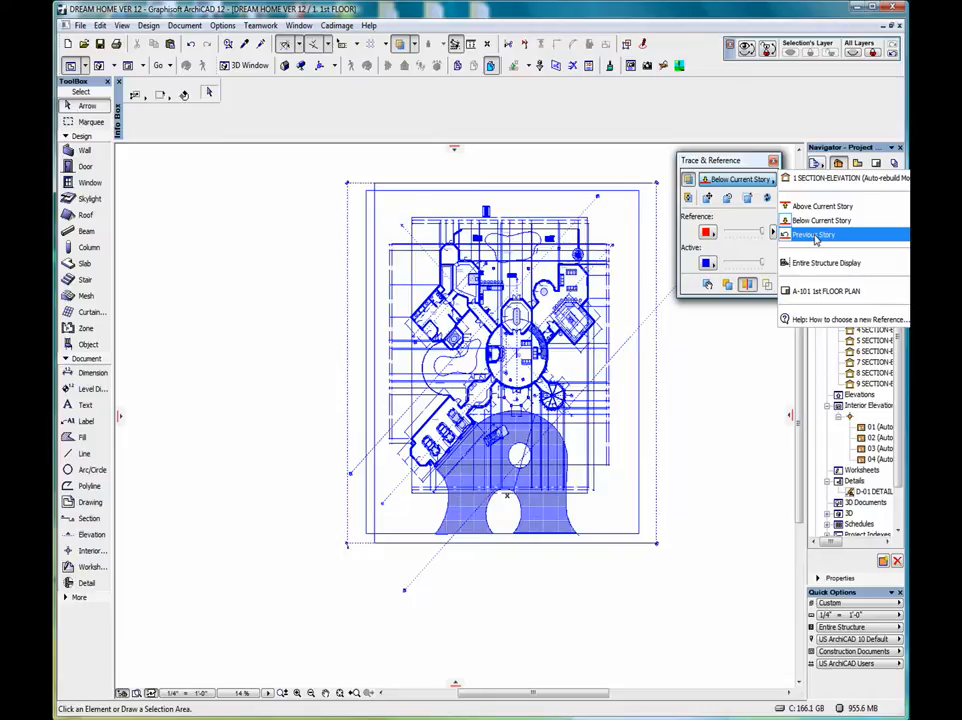
pyautogui.click(816, 236)
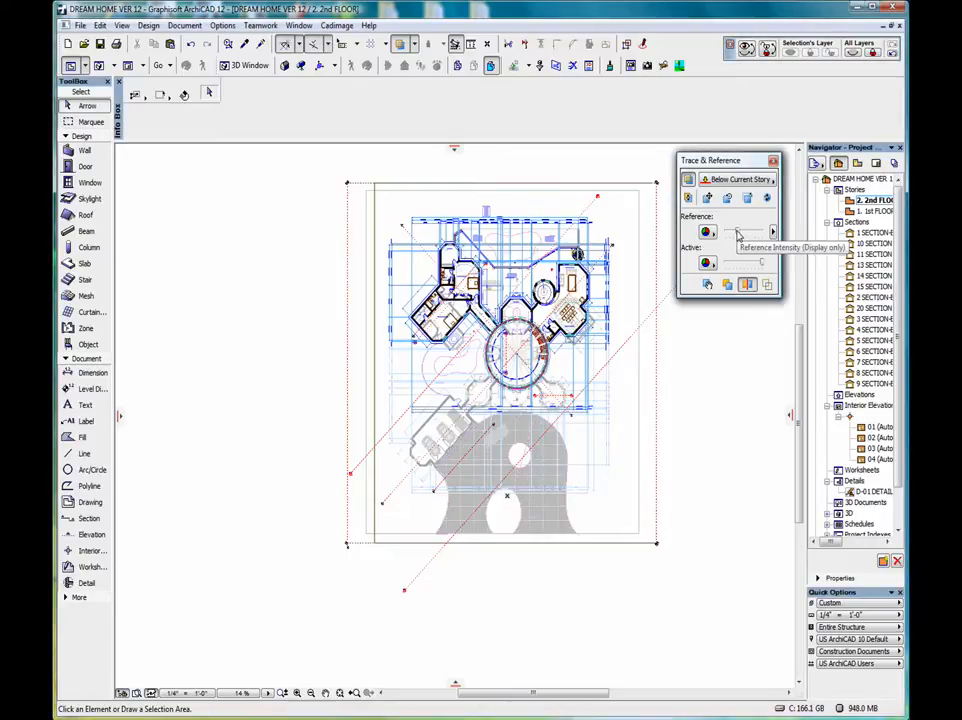
# Adjust the 2nd floor plan's reference intensity and set up its print with Print Reference enabled and the scale at Fit to Page
pyautogui.moveTo(740, 232)
pyautogui.mouseDown()
pyautogui.moveTo(754, 234)
pyautogui.moveTo(730, 233)
pyautogui.moveTo(739, 236)
pyautogui.mouseUp()
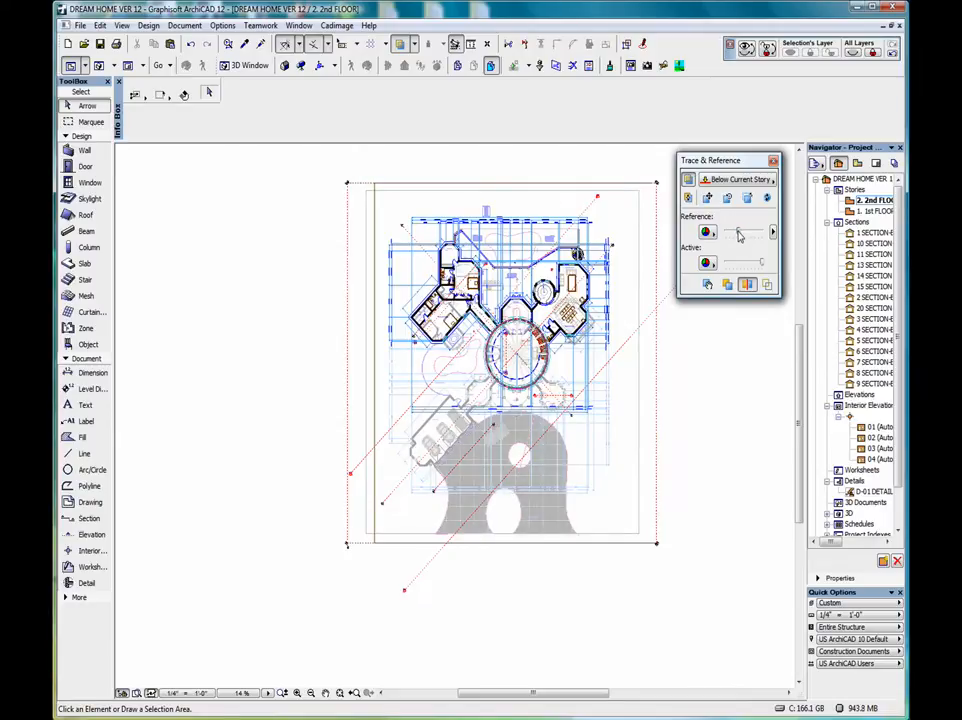
pyautogui.click(80, 26)
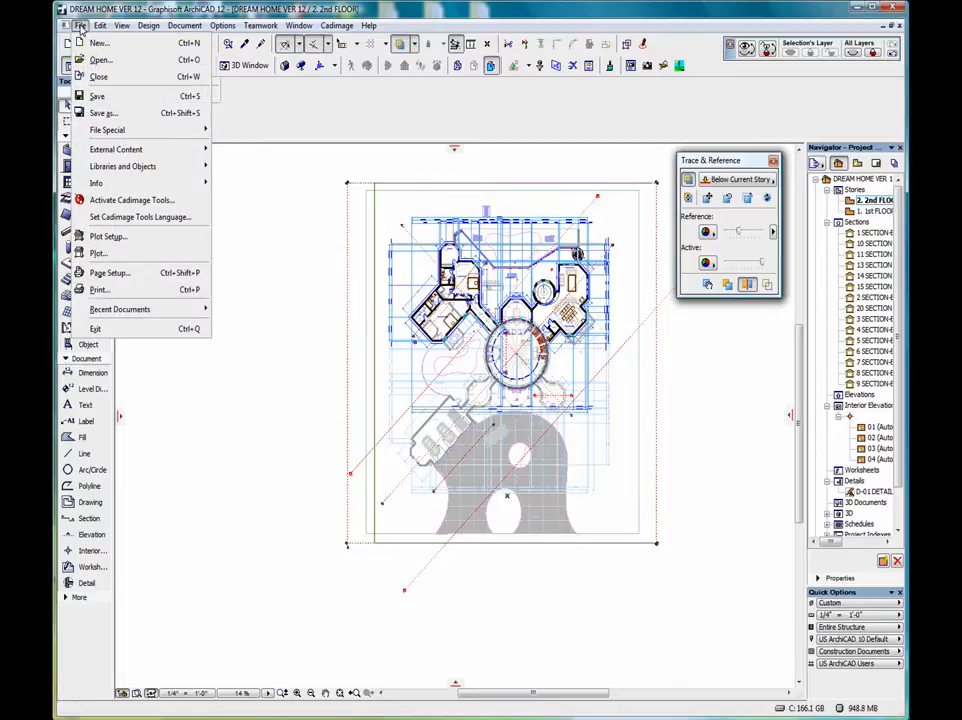
pyautogui.click(131, 289)
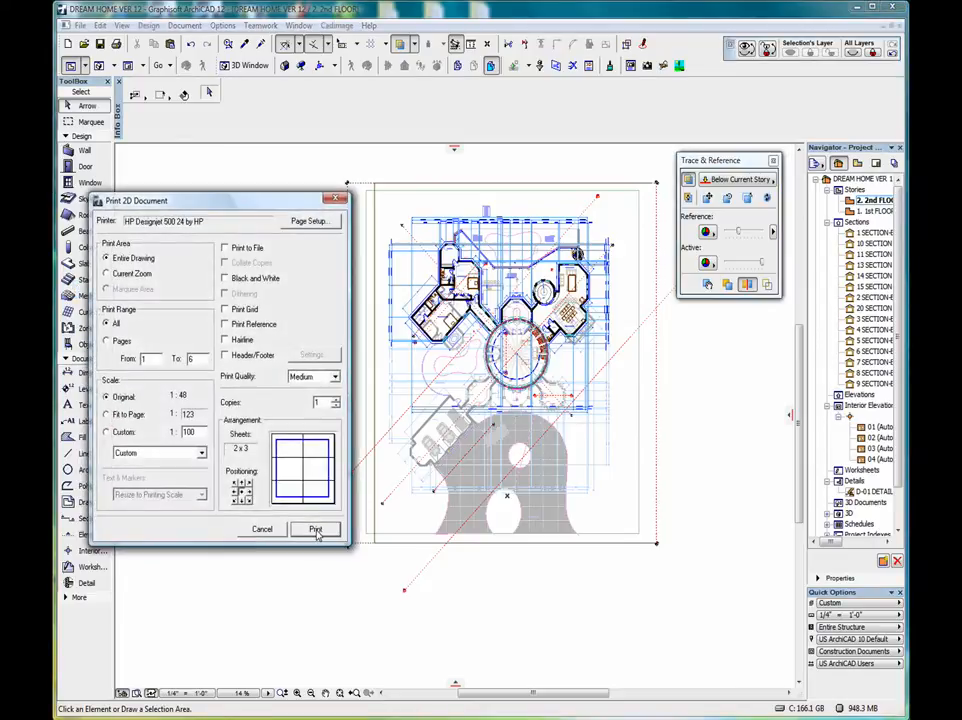
pyautogui.moveTo(202, 202); pyautogui.dragTo(277, 144)
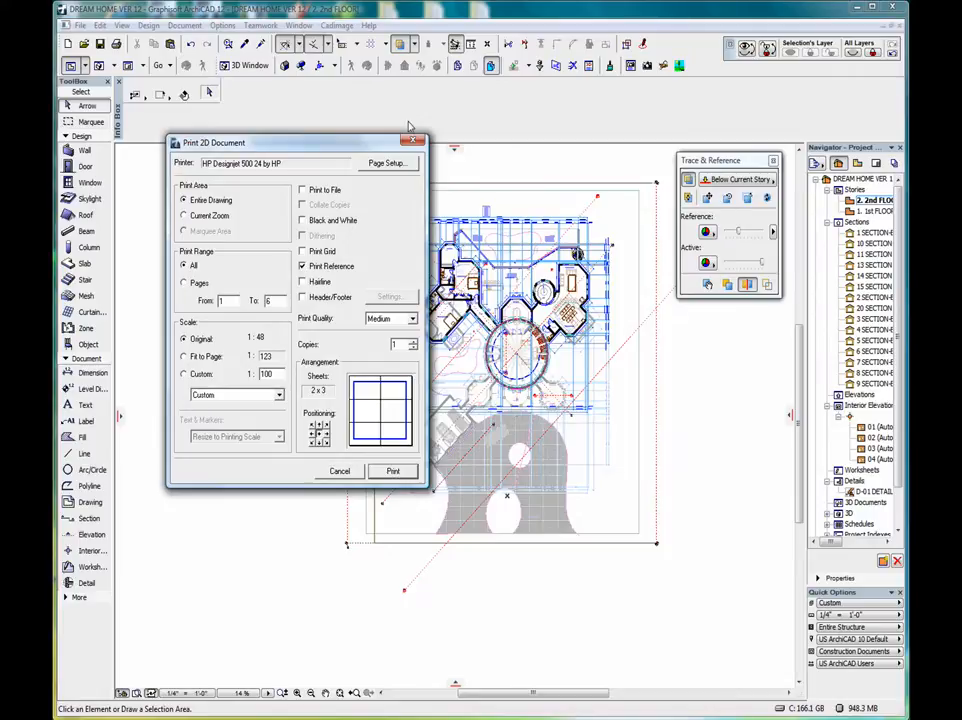
pyautogui.click(184, 356)
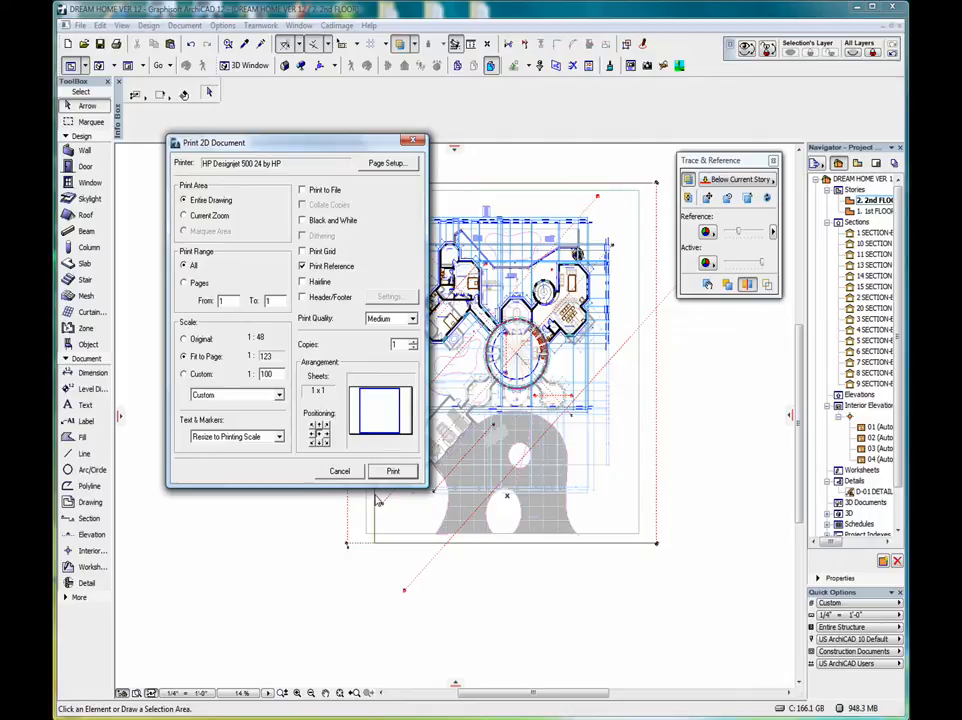
pyautogui.moveTo(341, 137); pyautogui.dragTo(294, 138)
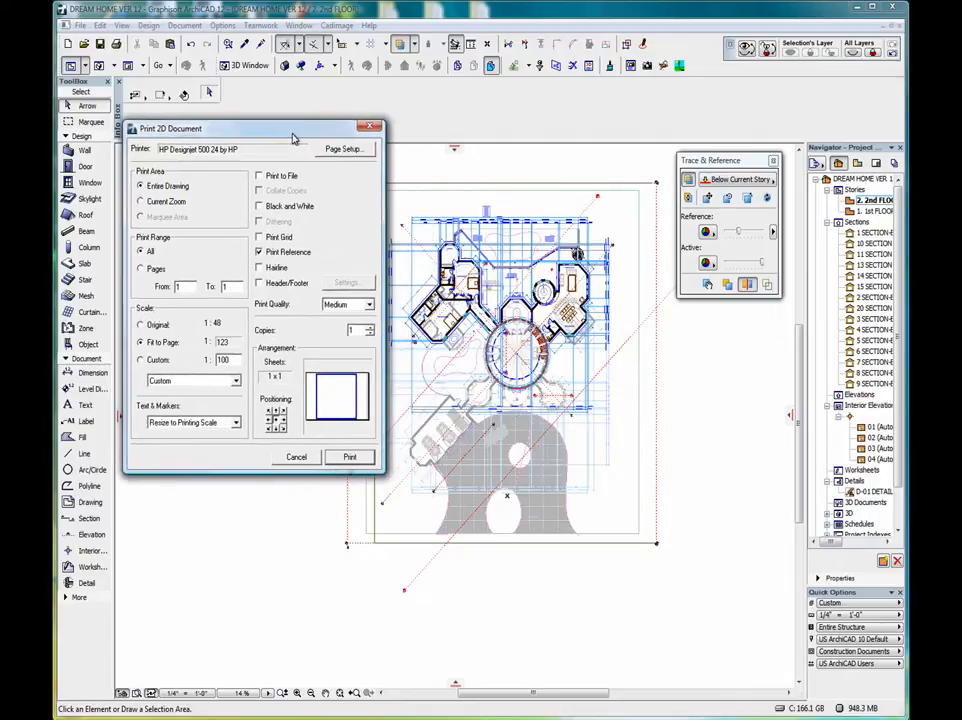